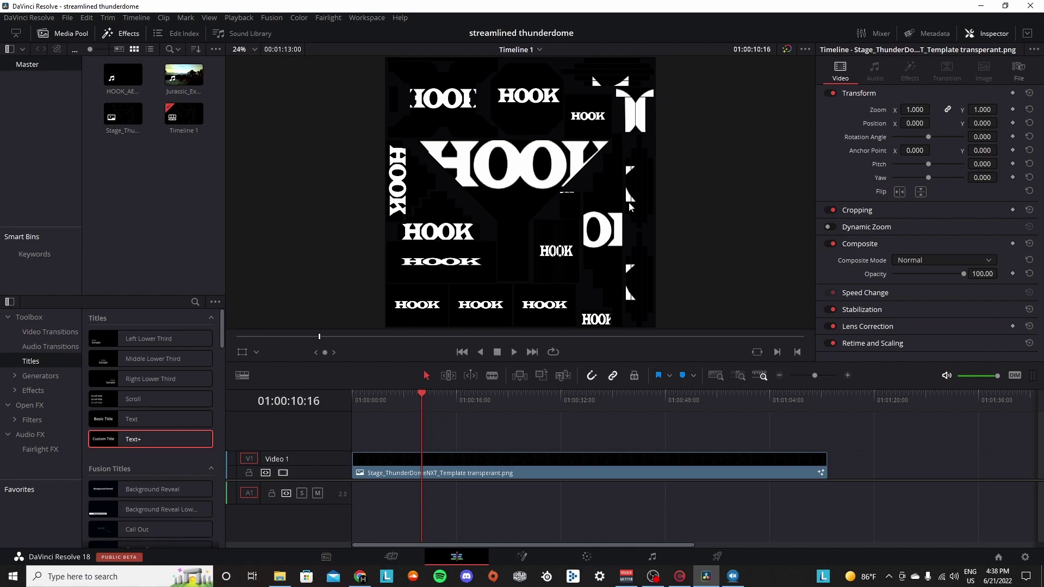
# - Examine the HOOK video panels across the Thunderdome stage template in the timeline preview, around 01:00:11:04
pyautogui.scroll(1, 521, 182)
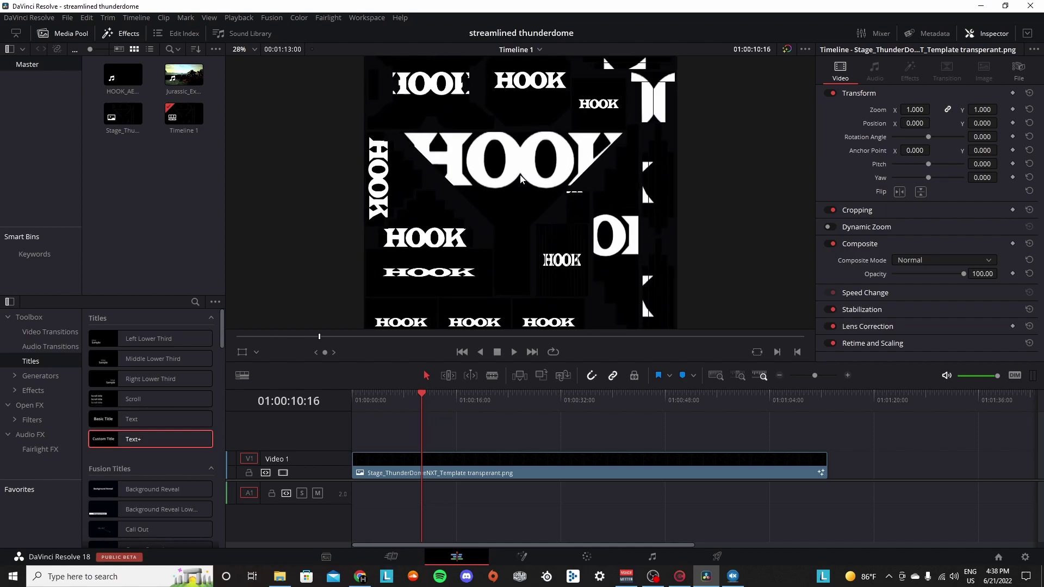
pyautogui.moveTo(520, 181); pyautogui.dragTo(568, 183)
pyautogui.scroll(-2, 553, 276)
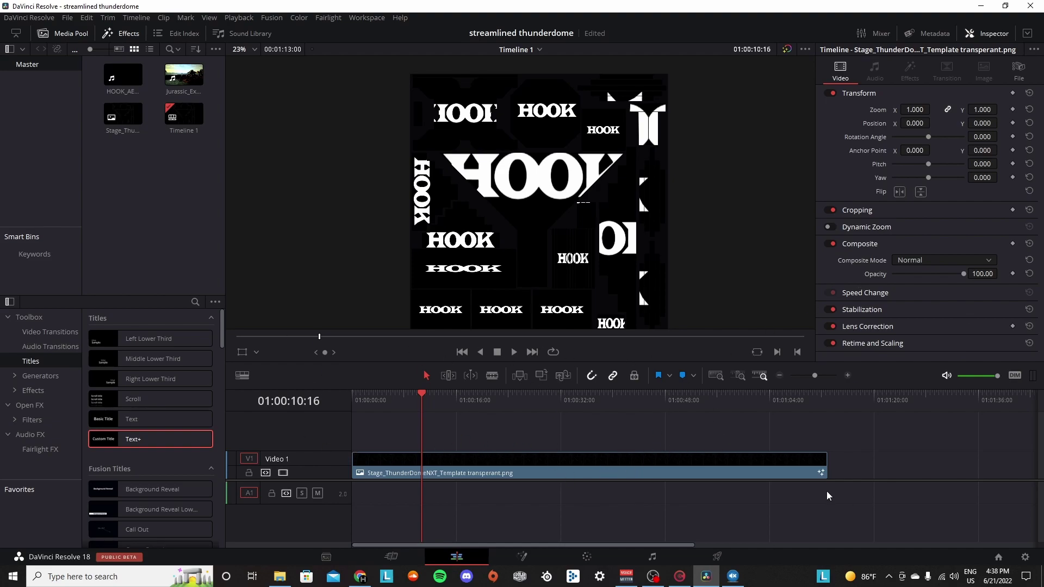
pyautogui.moveTo(569, 234); pyautogui.dragTo(562, 171)
pyautogui.scroll(1, 521, 181)
pyautogui.scroll(1, 615, 211)
pyautogui.scroll(1, 572, 199)
pyautogui.scroll(-1, 617, 289)
pyautogui.scroll(2, 673, 270)
pyautogui.moveTo(646, 200); pyautogui.dragTo(598, 148)
pyautogui.scroll(-1, 579, 173)
pyautogui.scroll(-1, 579, 173)
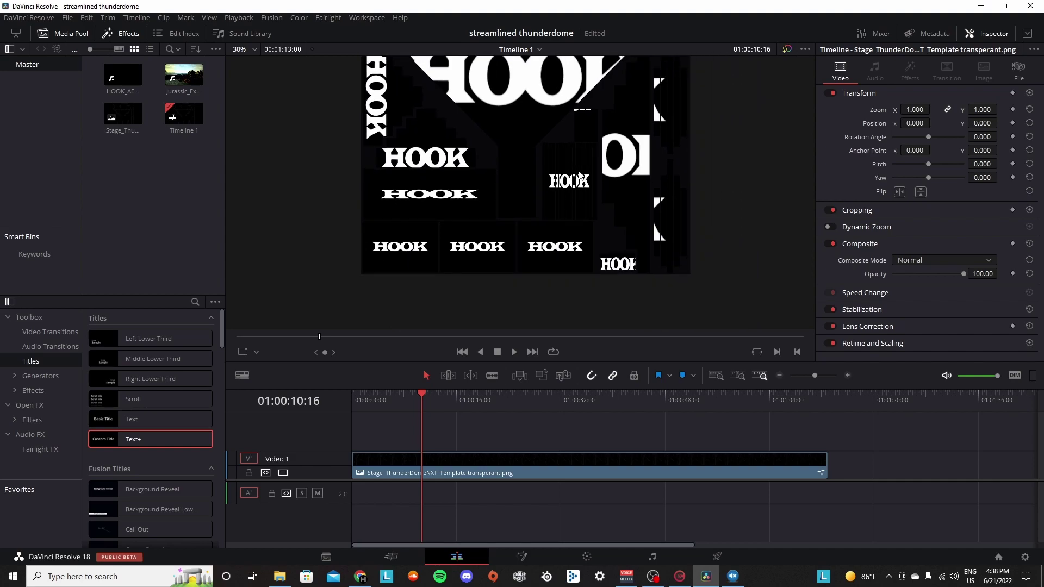
pyautogui.moveTo(541, 164); pyautogui.dragTo(562, 215)
pyautogui.scroll(-4, 563, 213)
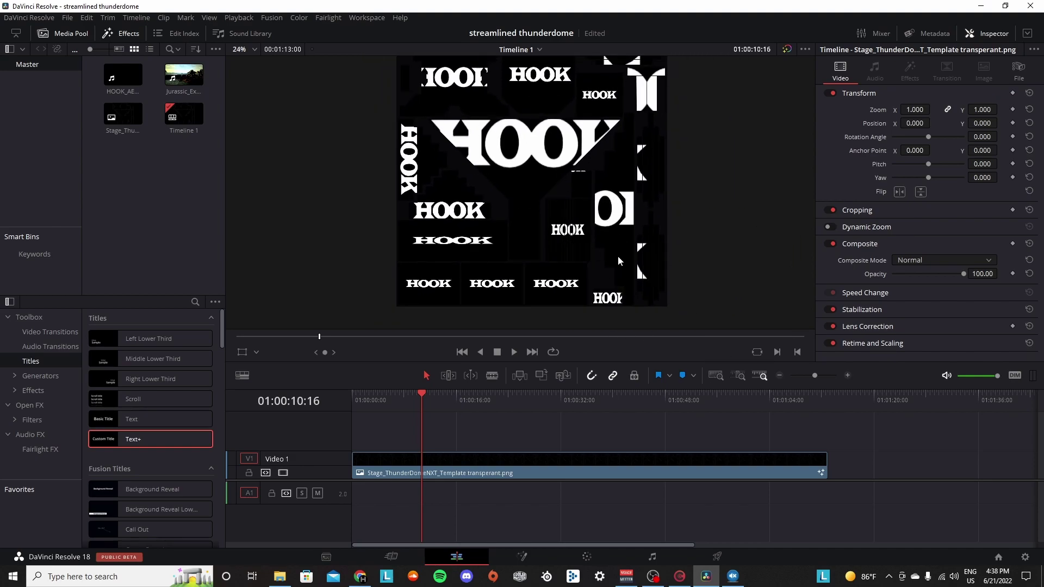
pyautogui.moveTo(586, 190); pyautogui.dragTo(492, 167)
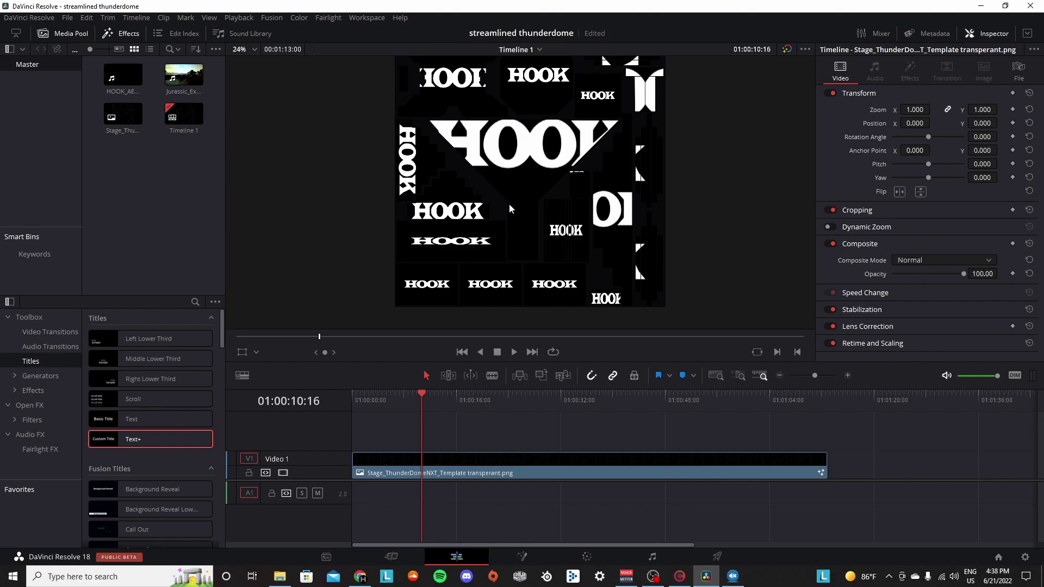
pyautogui.moveTo(484, 175); pyautogui.dragTo(444, 149)
pyautogui.moveTo(558, 123); pyautogui.dragTo(575, 197)
pyautogui.scroll(-1, 519, 164)
pyautogui.scroll(3, 536, 203)
pyautogui.scroll(-4, 608, 190)
pyautogui.scroll(5, 569, 197)
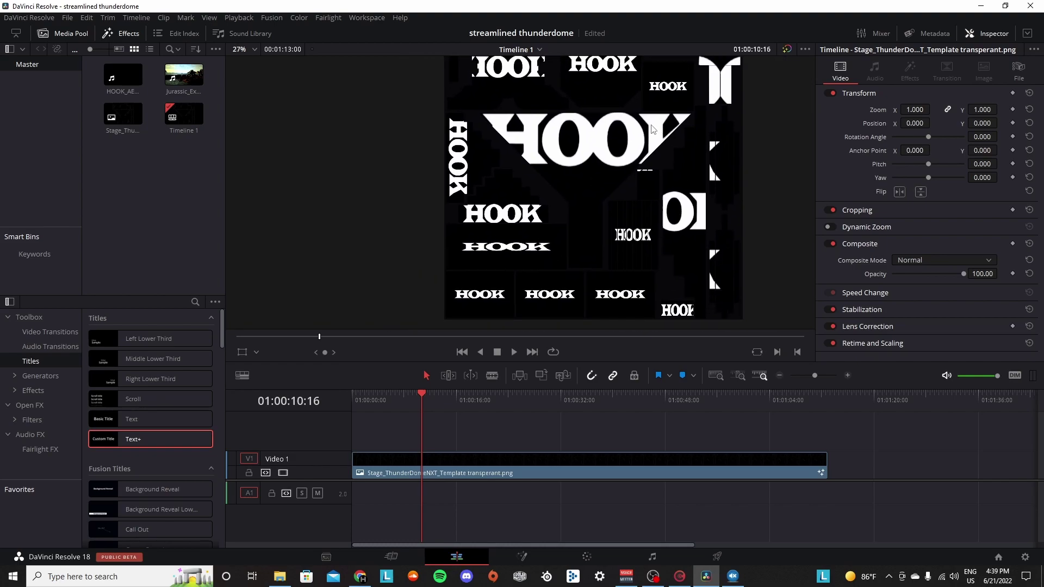
pyautogui.scroll(1, 651, 125)
pyautogui.moveTo(709, 79); pyautogui.dragTo(672, 59)
pyautogui.scroll(1, 566, 158)
pyautogui.moveTo(481, 156); pyautogui.dragTo(517, 153)
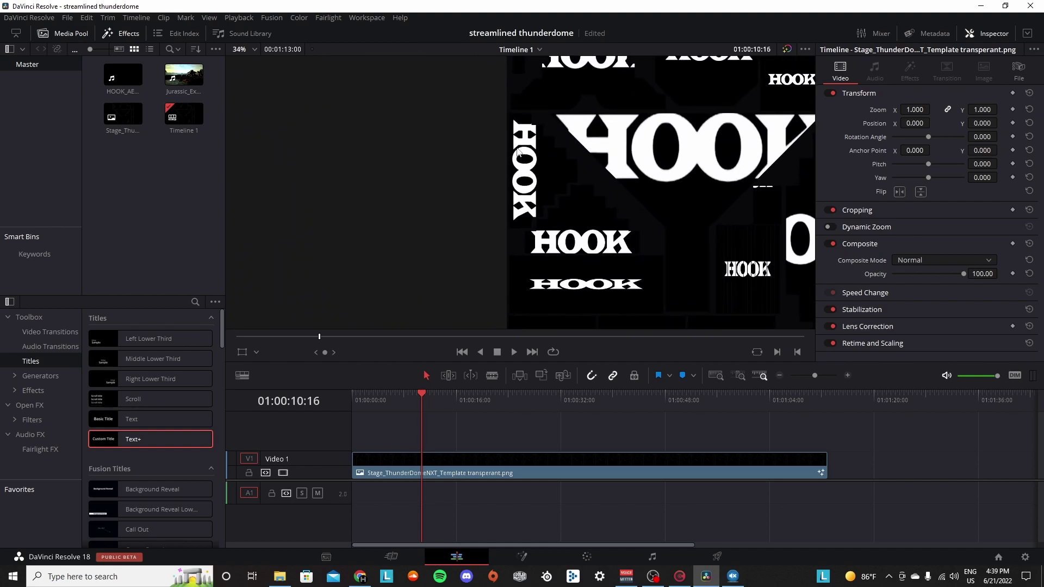
pyautogui.moveTo(546, 193); pyautogui.dragTo(513, 150)
pyautogui.moveTo(614, 190); pyautogui.dragTo(533, 215)
pyautogui.scroll(-2, 553, 162)
pyautogui.scroll(-1, 534, 215)
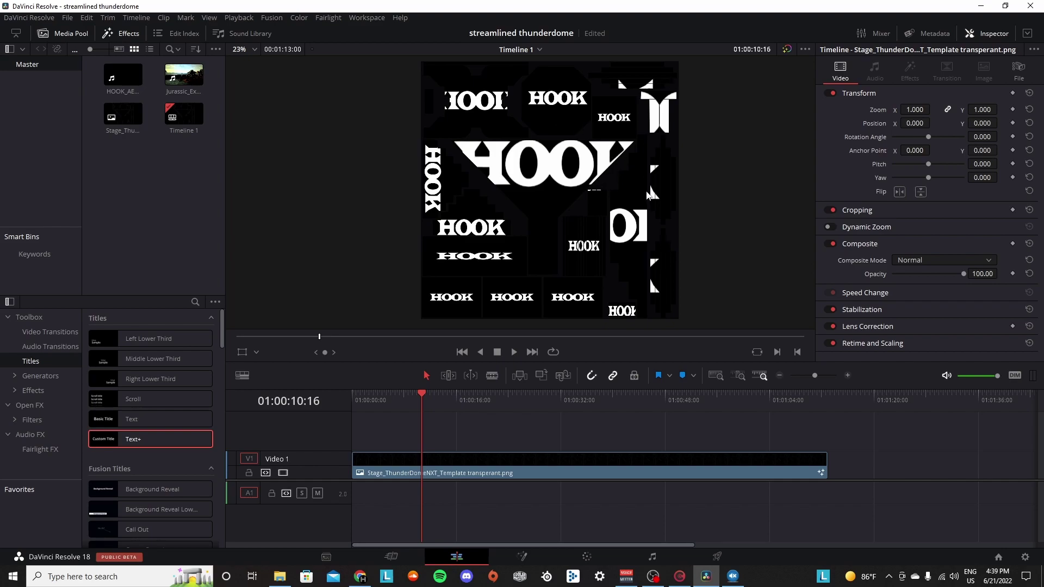
pyautogui.moveTo(609, 172); pyautogui.dragTo(617, 204)
pyautogui.scroll(1, 607, 185)
pyautogui.moveTo(523, 171); pyautogui.dragTo(566, 147)
pyautogui.scroll(-2, 509, 160)
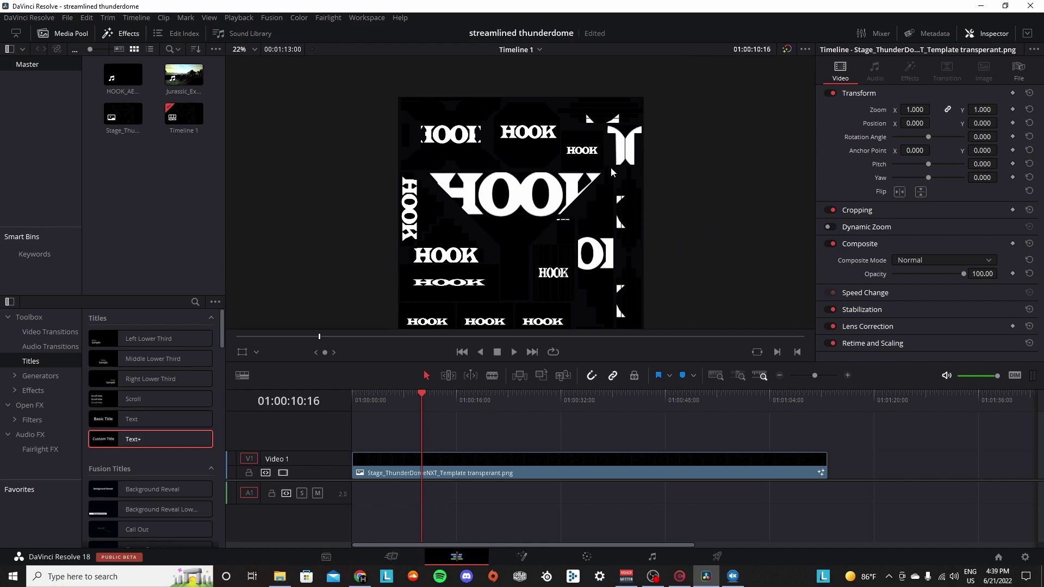
pyautogui.scroll(-1, 524, 205)
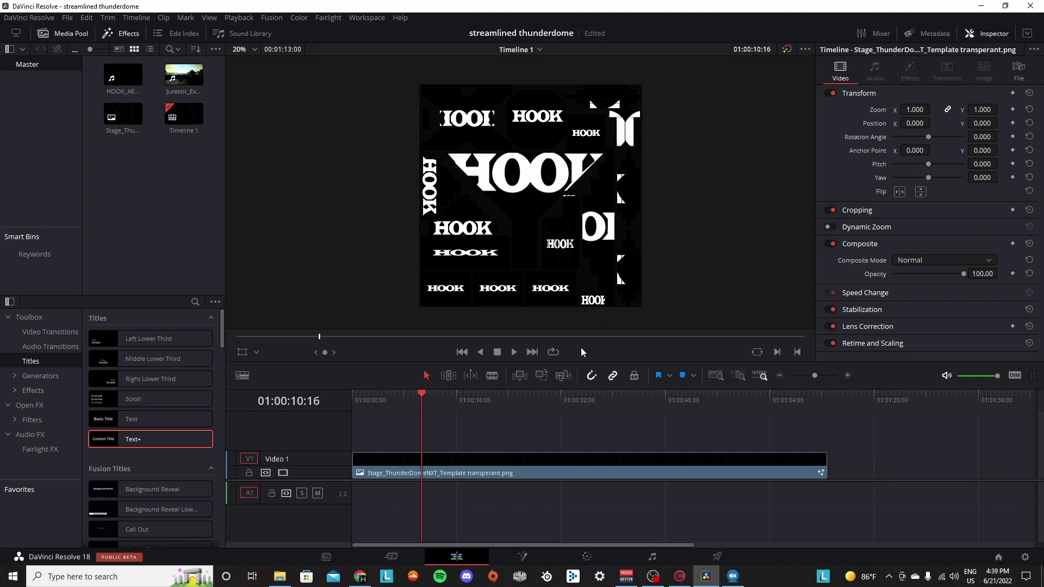
pyautogui.moveTo(410, 412); pyautogui.dragTo(426, 415)
pyautogui.scroll(1, 647, 144)
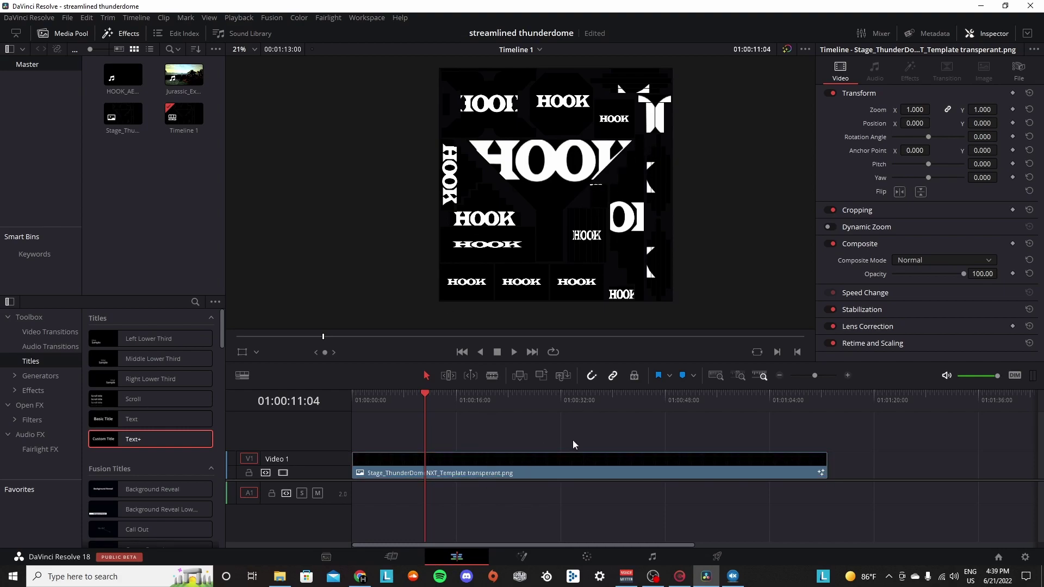
# - Open the moxley titantron project and inspect its multi-video stage layout at 01:00:12:20
pyautogui.click(998, 557)
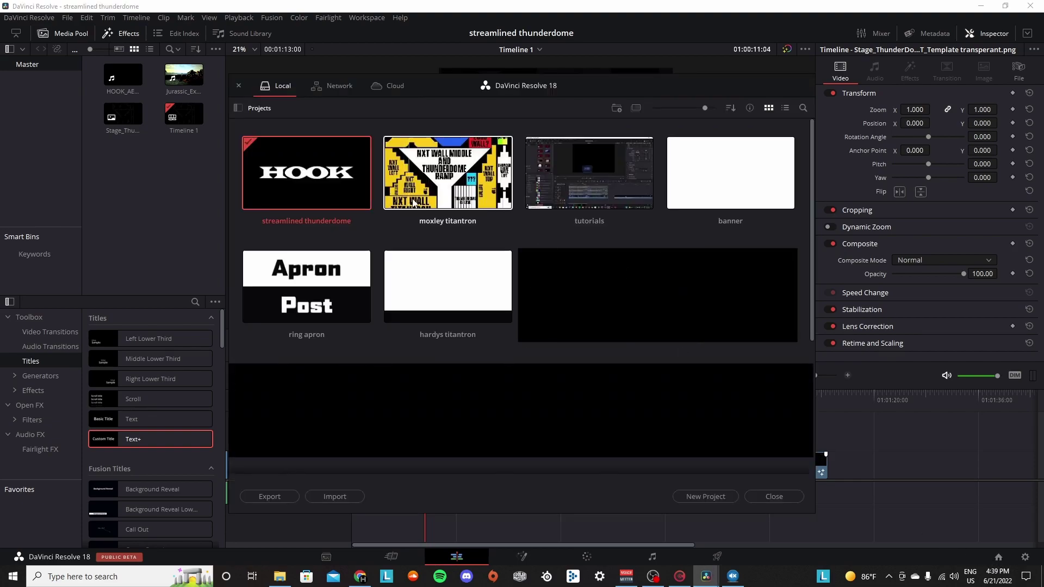
pyautogui.doubleClick(442, 139)
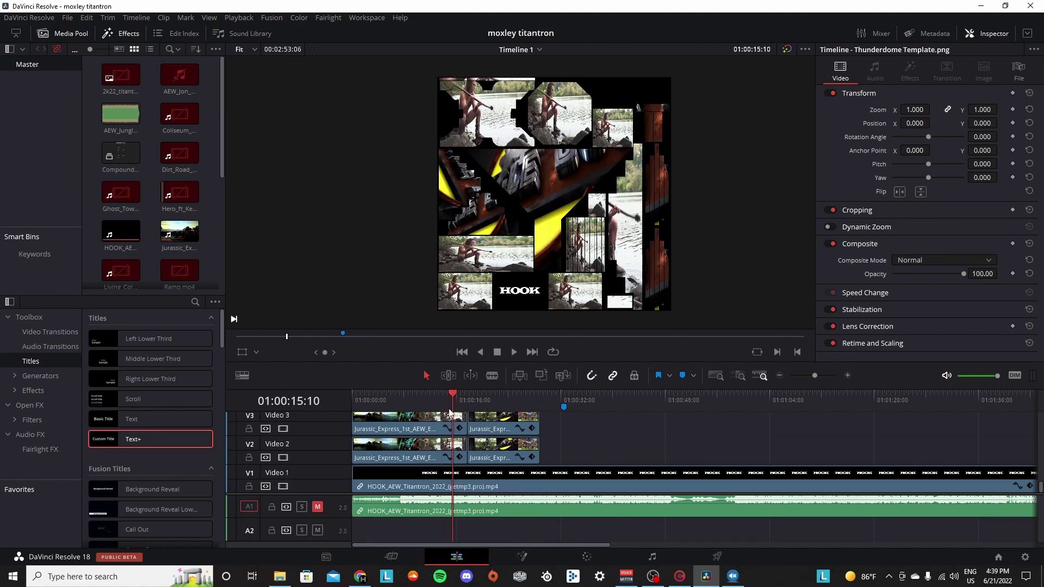
pyautogui.moveTo(451, 396); pyautogui.dragTo(435, 393)
pyautogui.scroll(2, 545, 244)
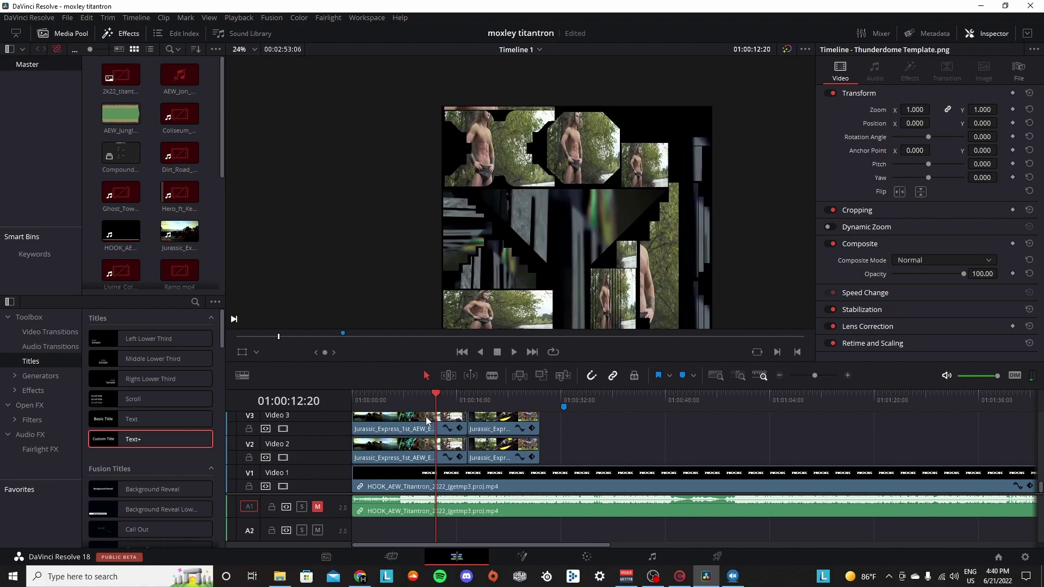
pyautogui.scroll(-1, 612, 202)
pyautogui.moveTo(643, 288)
pyautogui.mouseDown()
pyautogui.moveTo(612, 202)
pyautogui.moveTo(631, 276)
pyautogui.mouseUp()
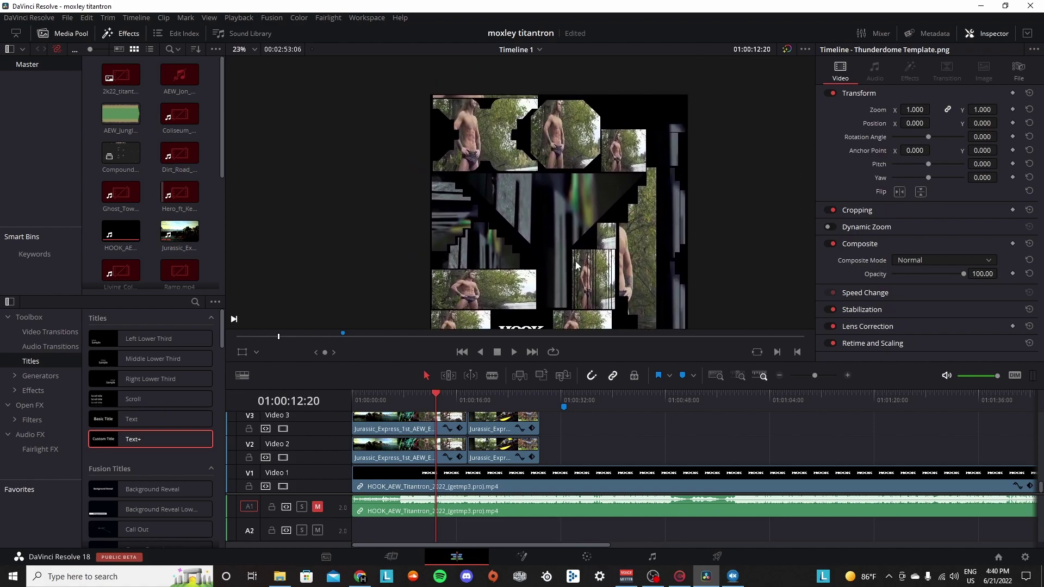
# - Reopen the streamlined thunderdome project and bring its full stage layout into view
pyautogui.click(999, 558)
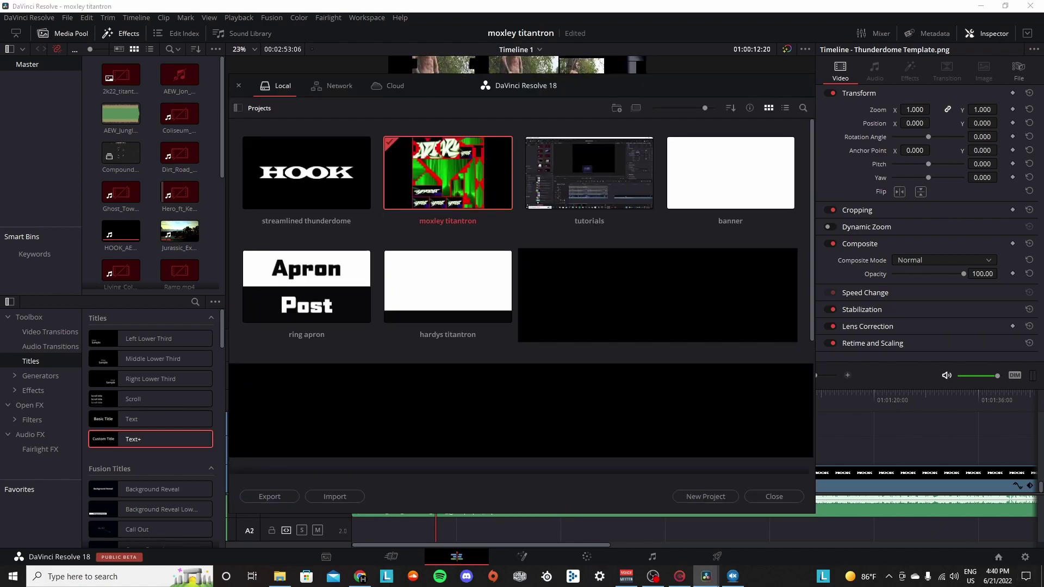
pyautogui.doubleClick(299, 192)
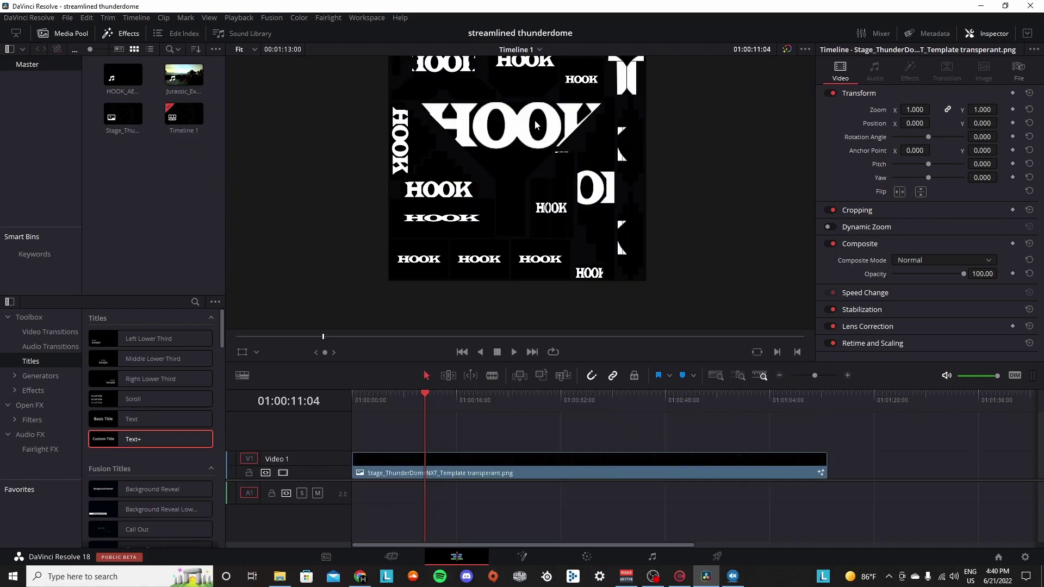
pyautogui.scroll(1, 536, 125)
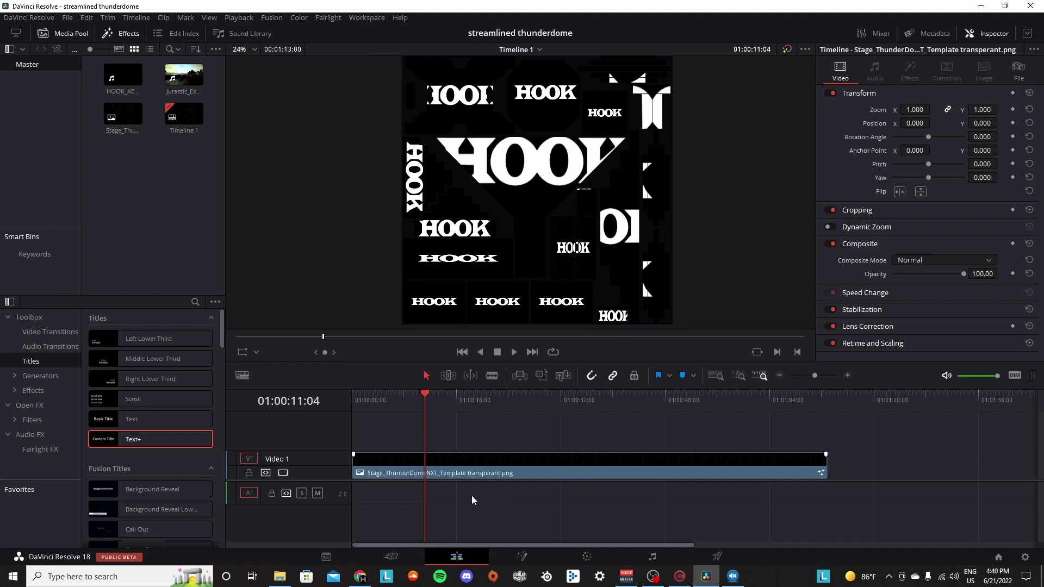
# - Open the Thunderdome template clip's node composition in Fusion
pyautogui.click(391, 557)
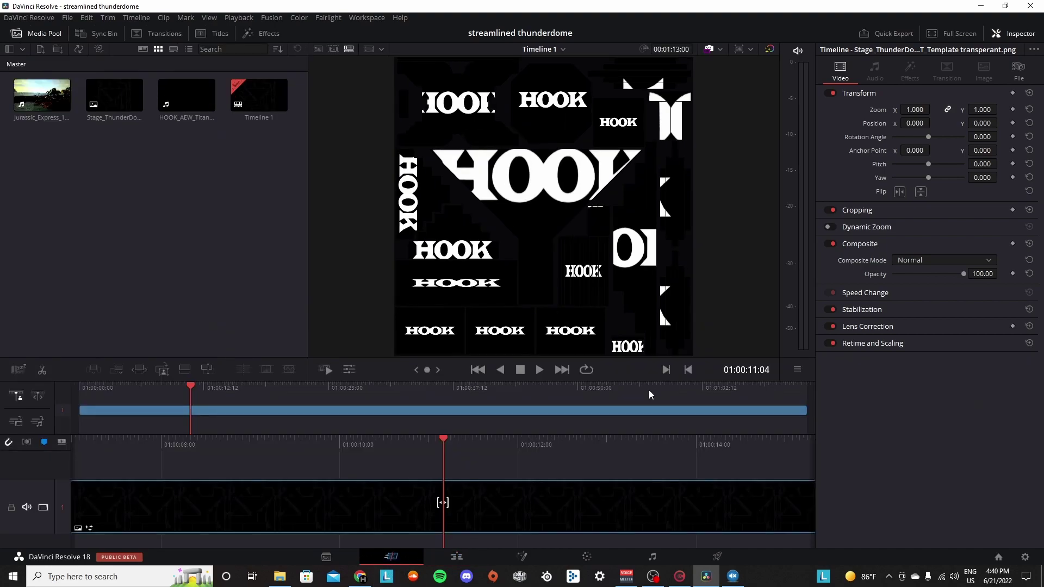
pyautogui.click(458, 557)
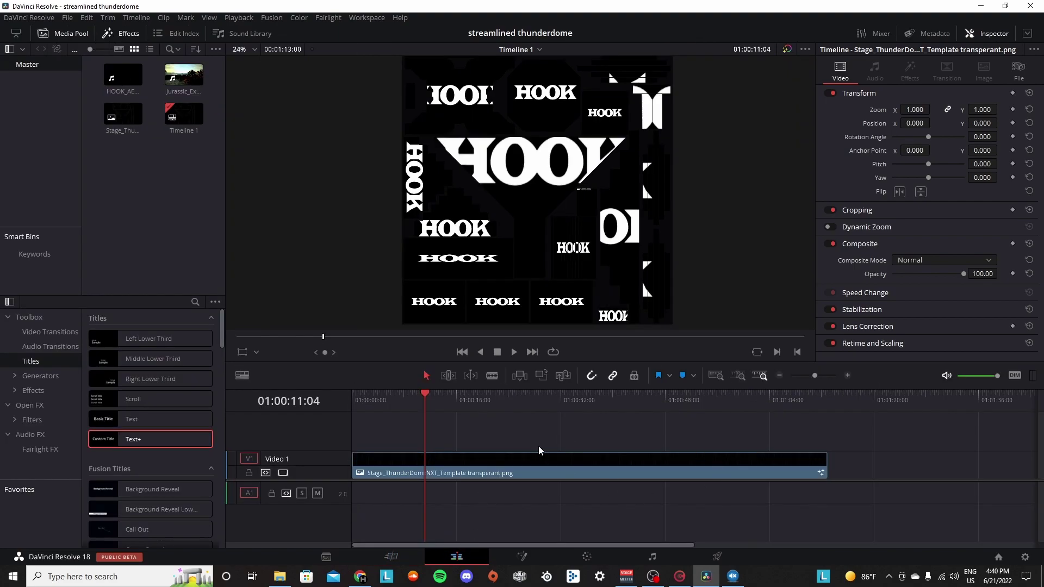
pyautogui.click(533, 559)
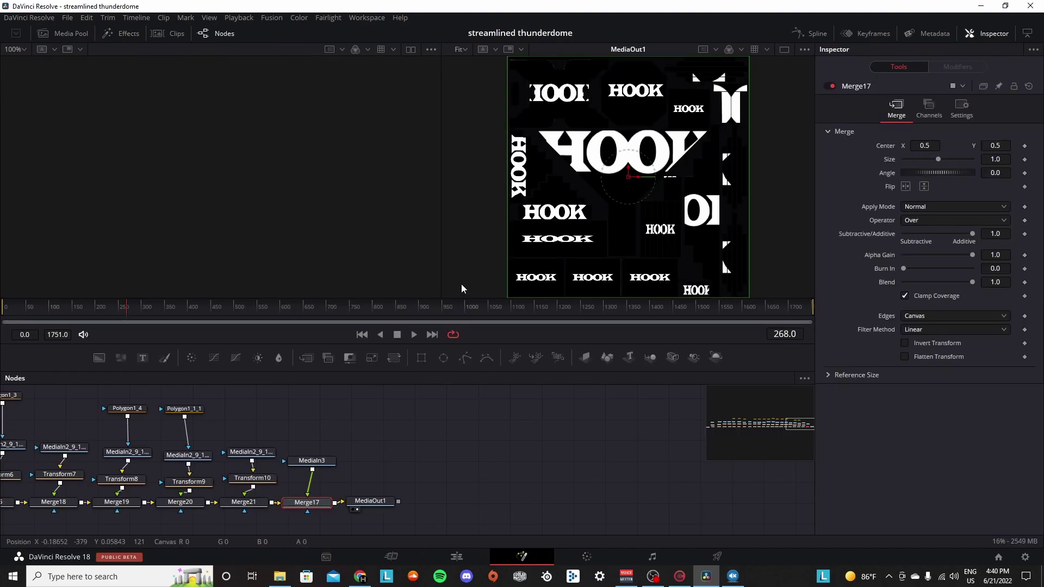
# - Examine the merge node chain from the MediaIn1 template source through to the MediaIn3 overlay
pyautogui.hscroll(-15, 430, 491)
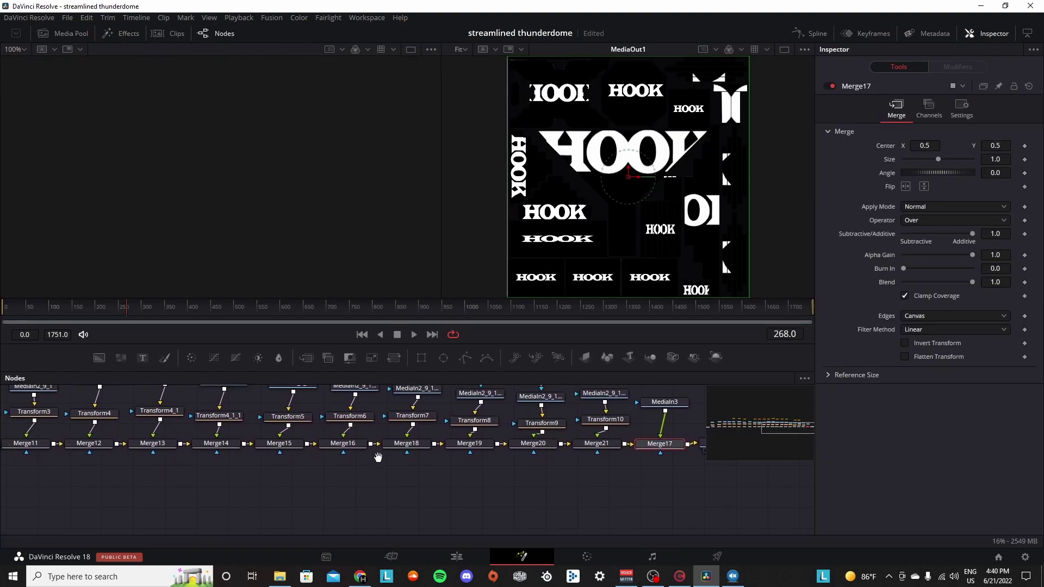
pyautogui.hscroll(-13, 521, 479)
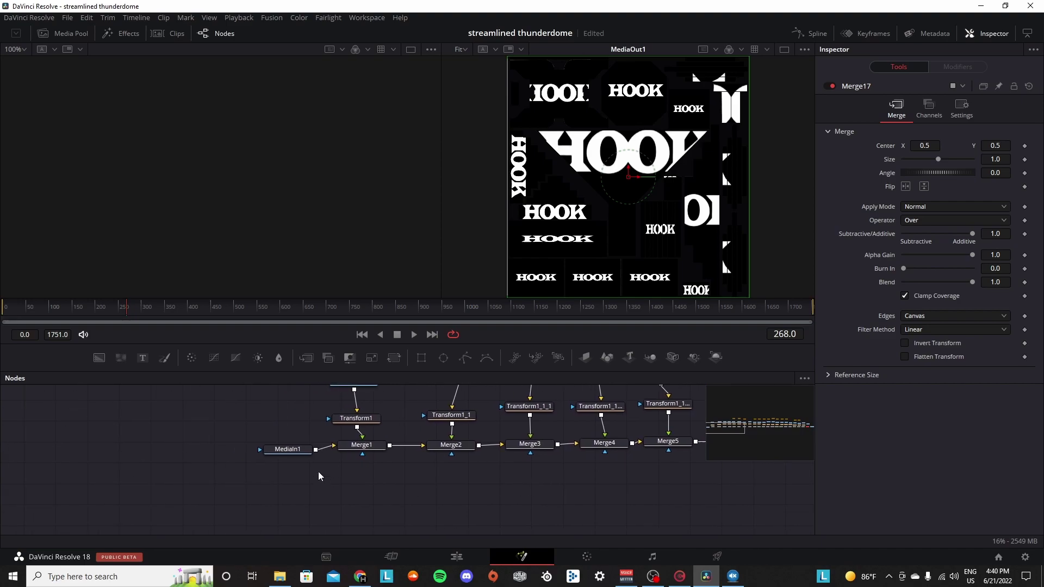
pyautogui.click(294, 449)
pyautogui.hscroll(2, 371, 476)
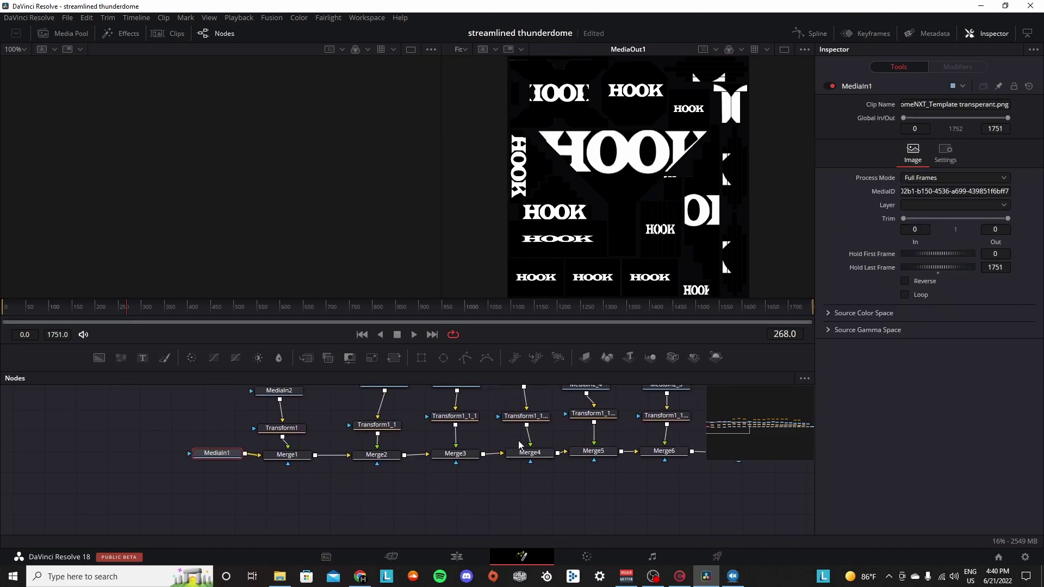
pyautogui.scroll(-5, 517, 441)
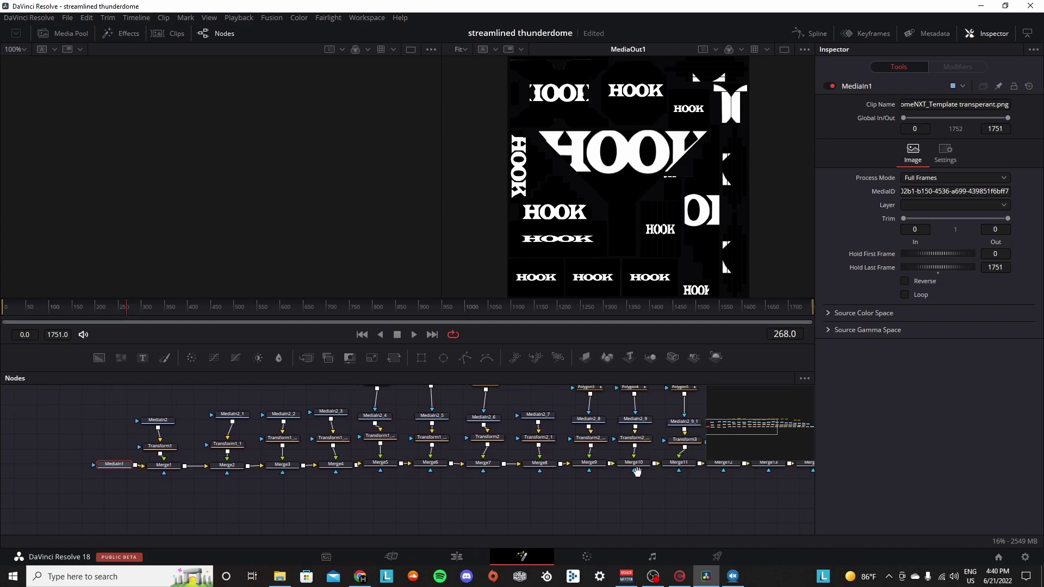
pyautogui.hscroll(13, 637, 470)
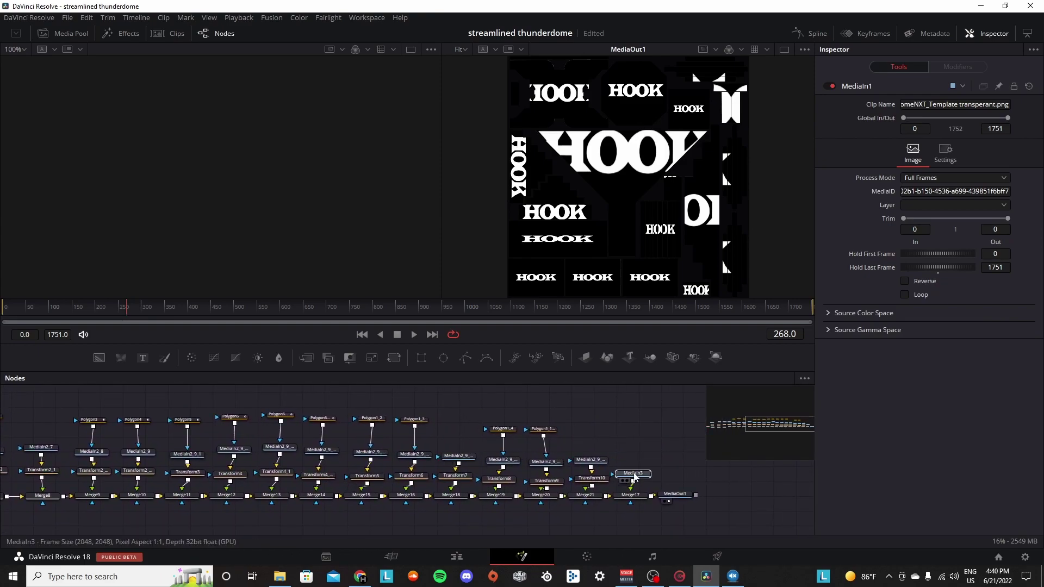
pyautogui.click(634, 475)
pyautogui.hscroll(-10, 348, 448)
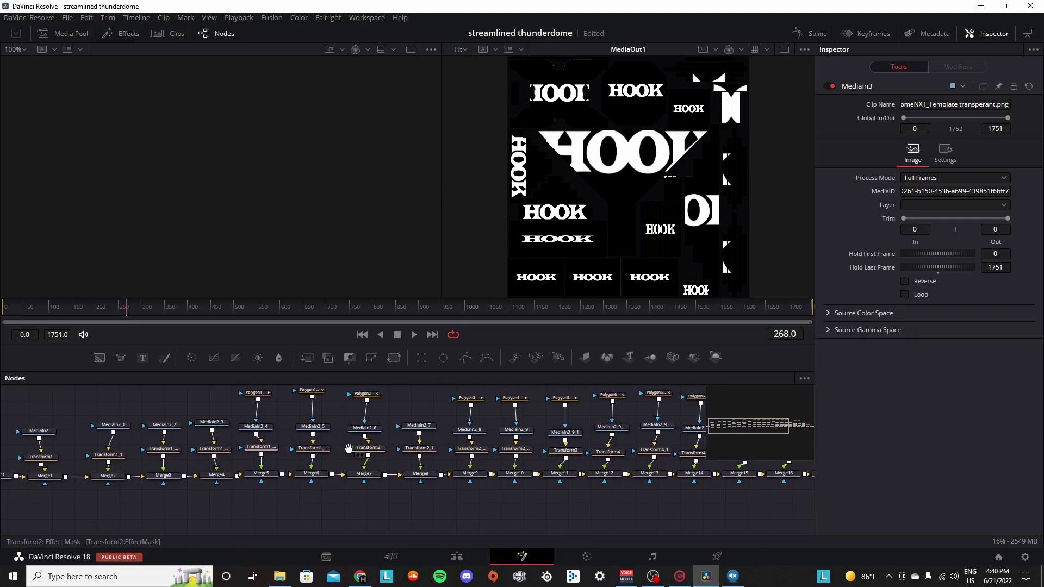
# - Inspect how MediaIn1 feeds Merge1 and how the merges continue along the chain to MediaOut1
pyautogui.scroll(6, 349, 449)
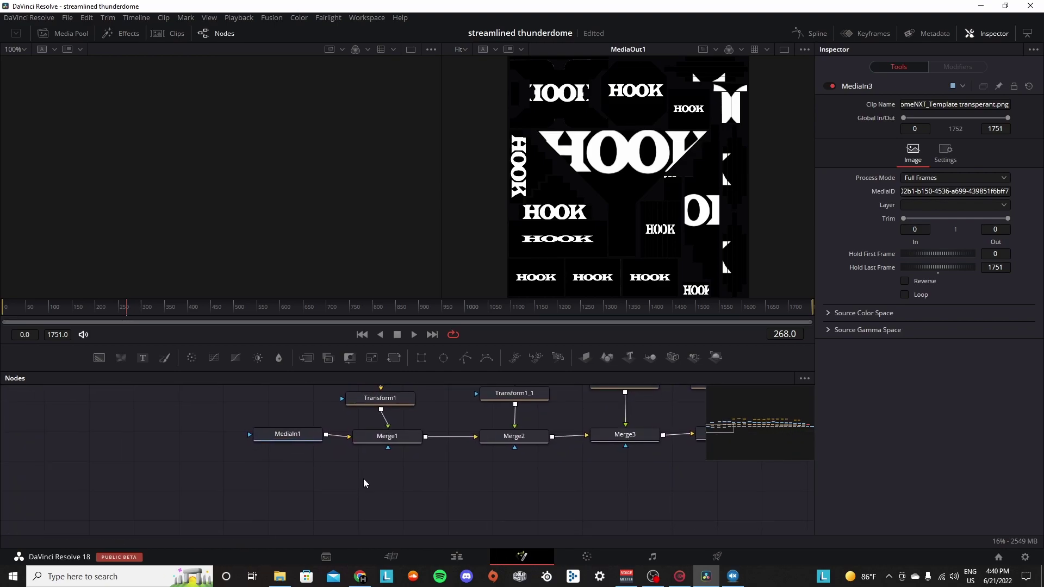
pyautogui.moveTo(297, 453); pyautogui.dragTo(387, 442)
pyautogui.click(373, 434)
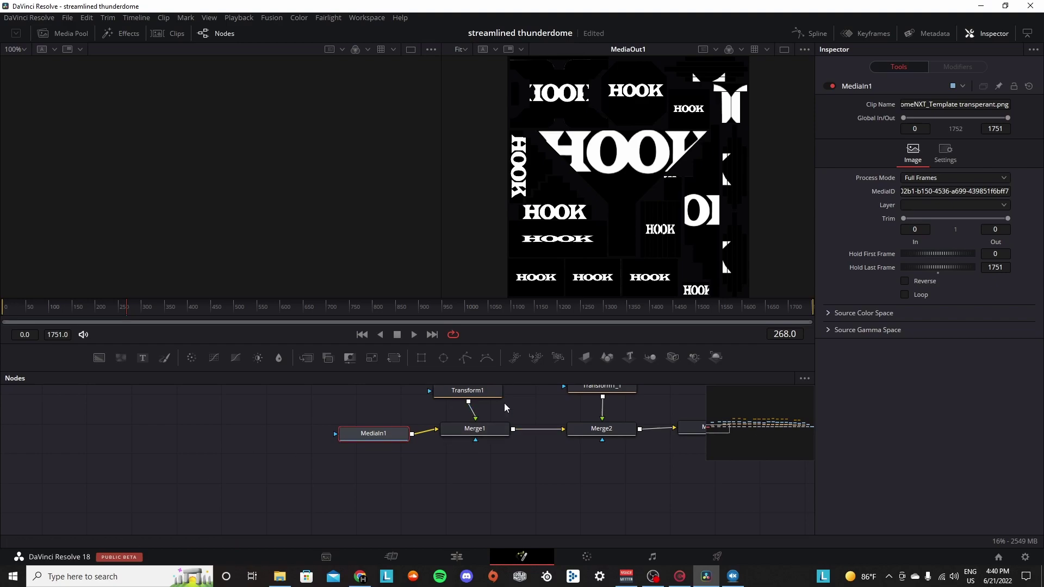
pyautogui.scroll(-2, 531, 477)
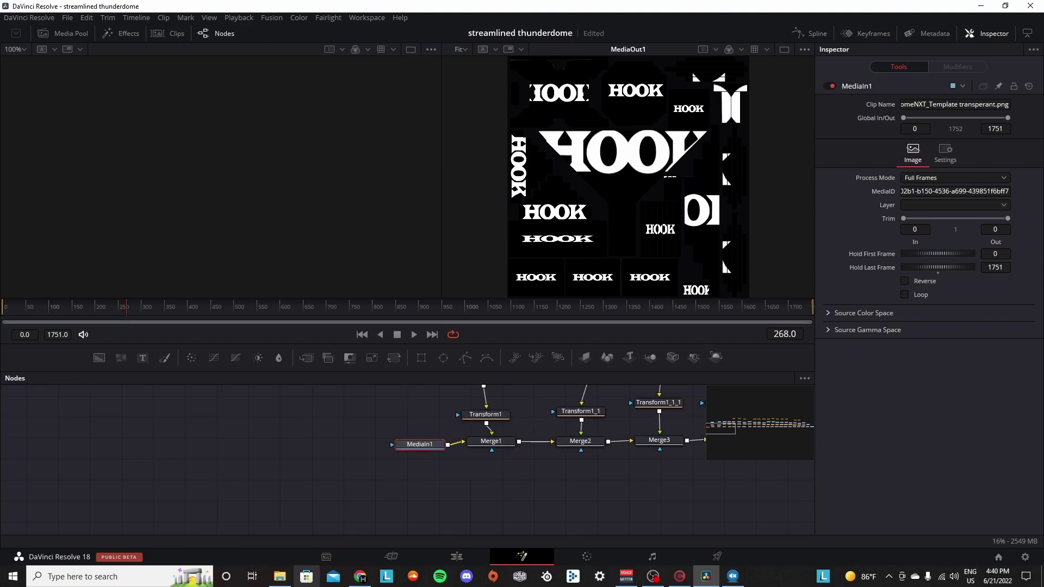
pyautogui.moveTo(443, 446)
pyautogui.mouseDown()
pyautogui.moveTo(427, 443)
pyautogui.moveTo(450, 442)
pyautogui.moveTo(438, 443)
pyautogui.mouseUp()
pyautogui.scroll(3, 437, 443)
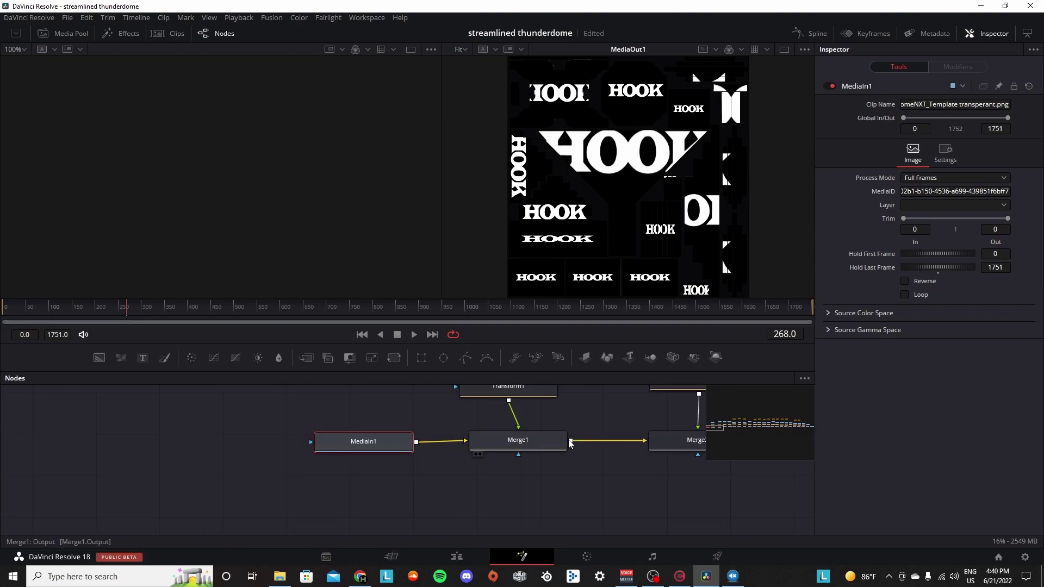
pyautogui.scroll(-6, 540, 441)
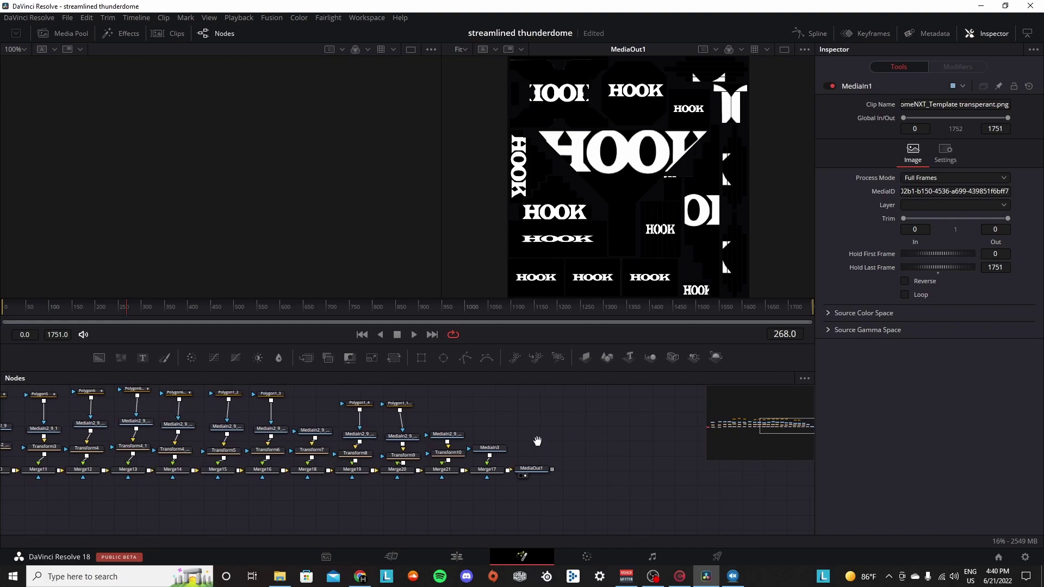
pyautogui.scroll(6, 459, 462)
pyautogui.moveTo(507, 426); pyautogui.dragTo(482, 445)
pyautogui.scroll(-3, 544, 442)
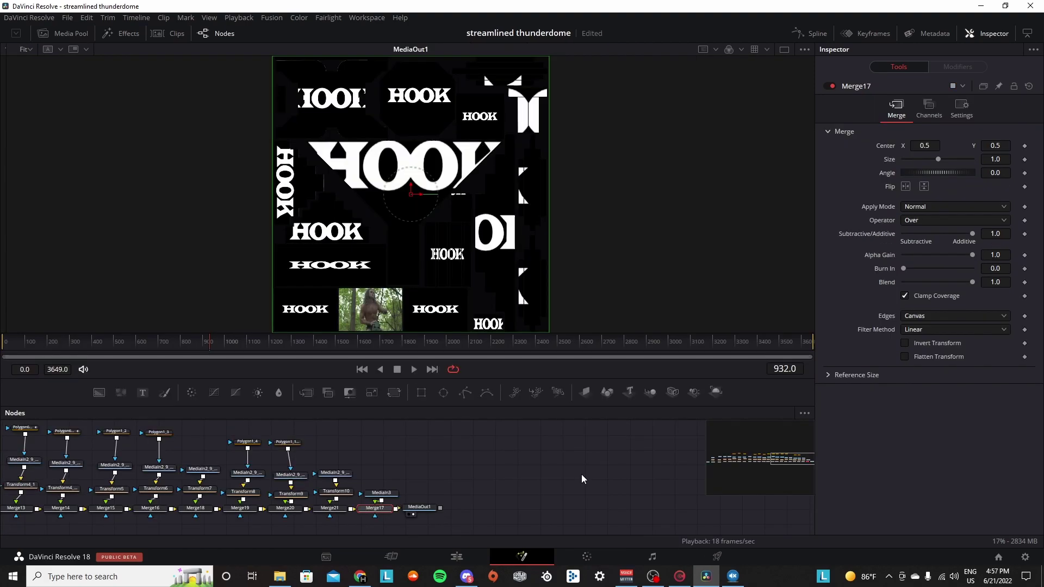
pyautogui.rightClick(598, 457)
pyautogui.click(471, 469)
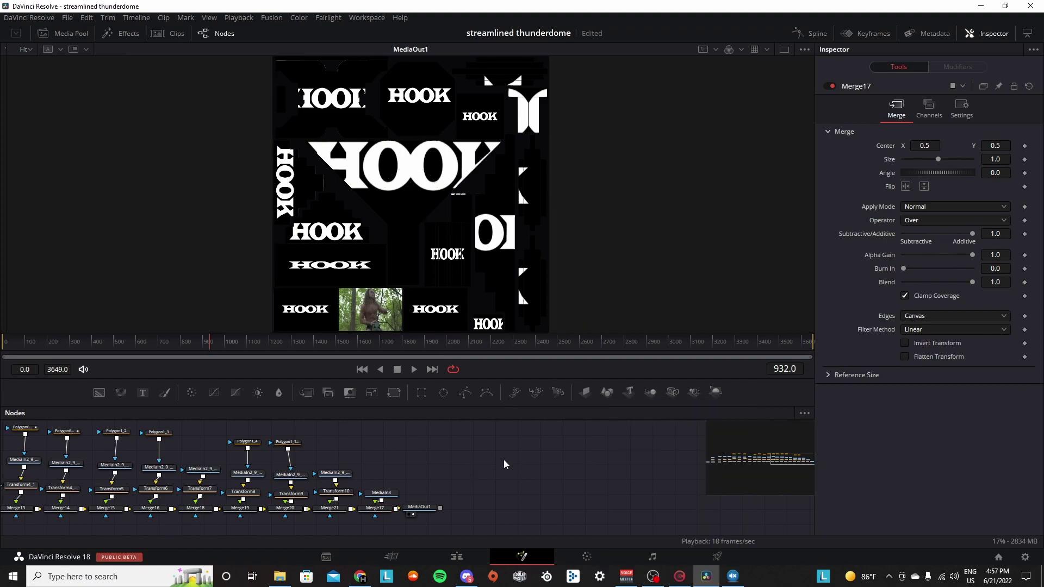
pyautogui.moveTo(505, 460); pyautogui.dragTo(717, 473)
pyautogui.scroll(-2, 406, 255)
pyautogui.scroll(6, 425, 148)
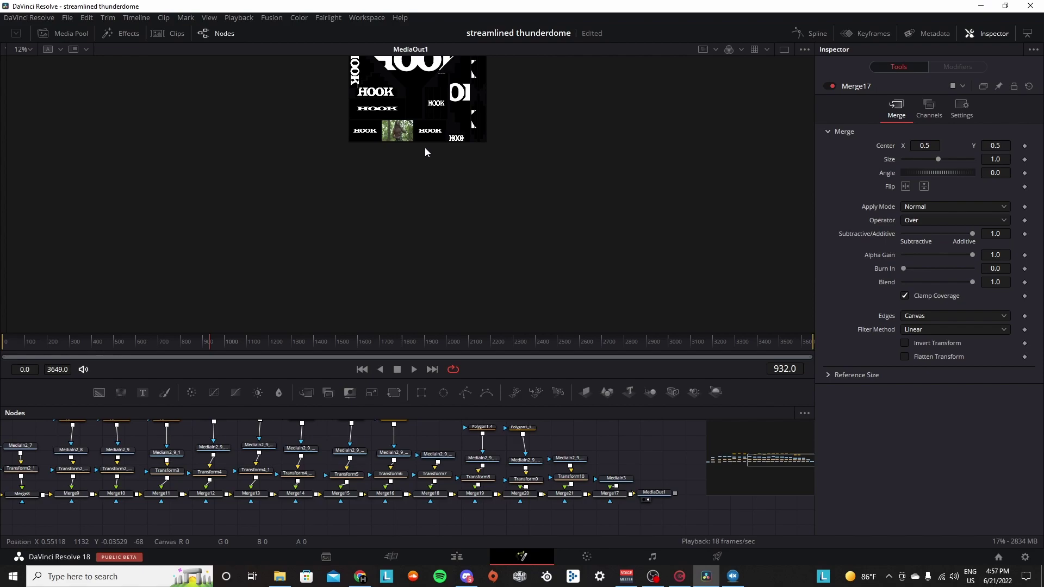
# - Toggle the MediaOut1 output off and back on in the viewer and look over the stage layout it shows
pyautogui.scroll(-6, 452, 190)
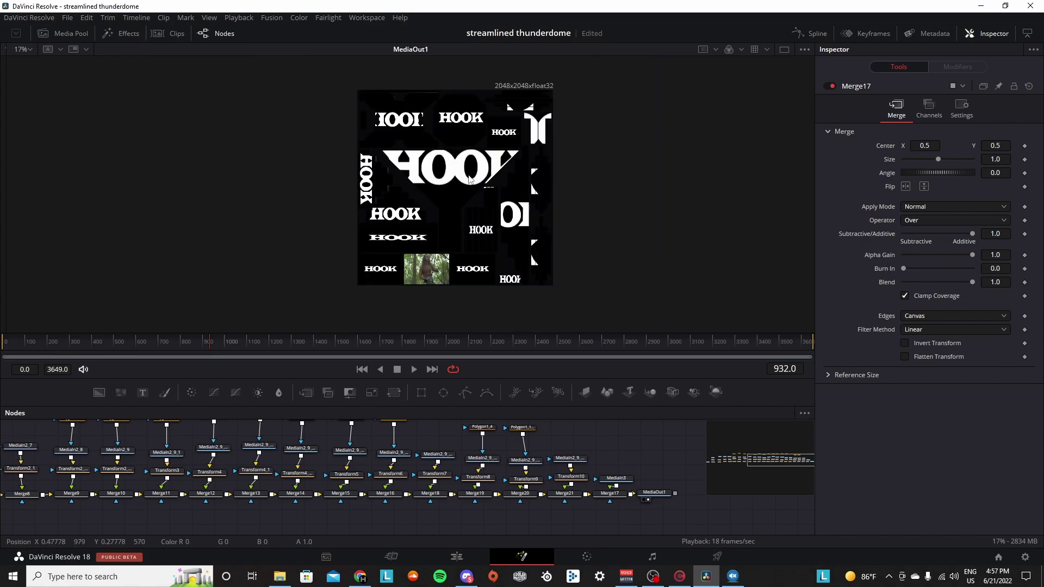
pyautogui.scroll(3, 474, 164)
pyautogui.scroll(4, 473, 164)
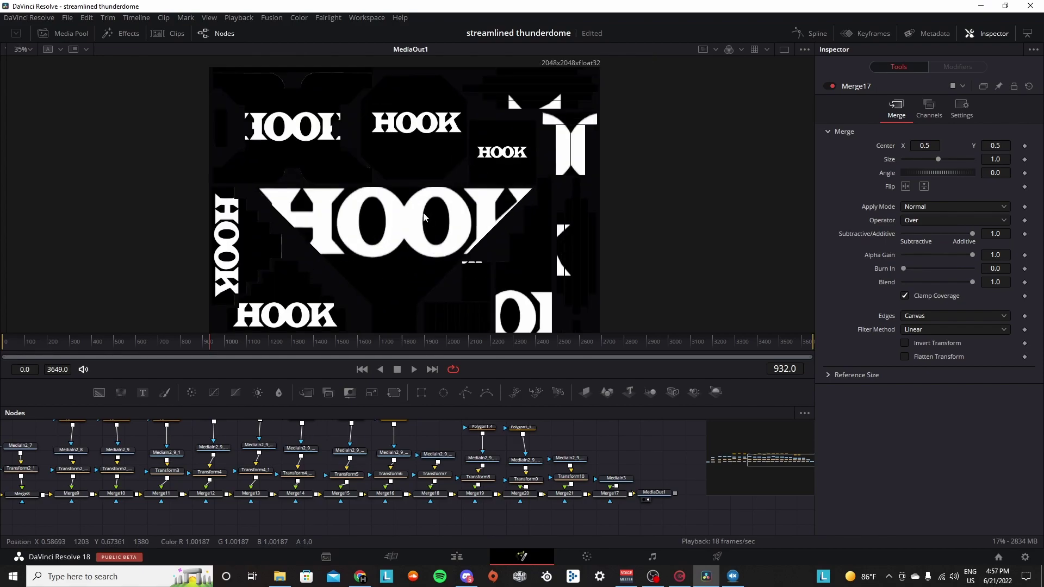
pyautogui.moveTo(662, 445); pyautogui.dragTo(607, 461)
pyautogui.scroll(4, 560, 486)
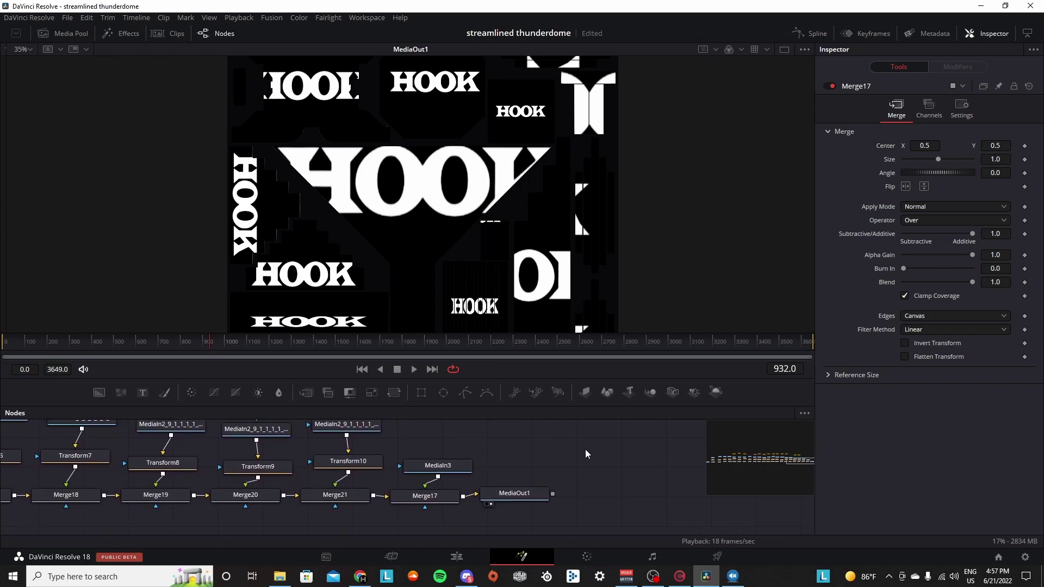
pyautogui.moveTo(527, 464)
pyautogui.mouseDown()
pyautogui.moveTo(508, 427)
pyautogui.moveTo(543, 463)
pyautogui.mouseUp()
pyautogui.click(517, 460)
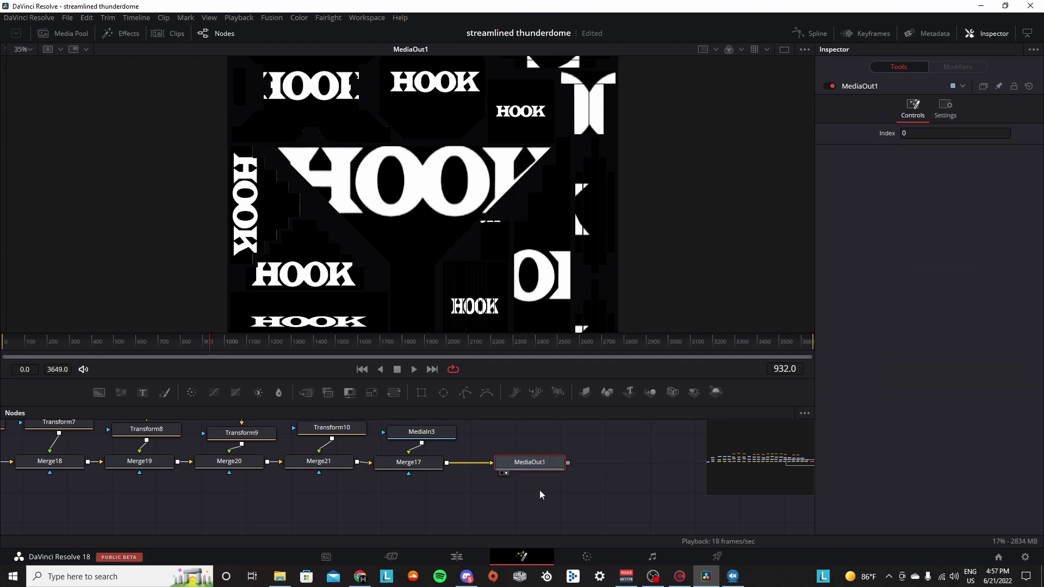
pyautogui.press('1')
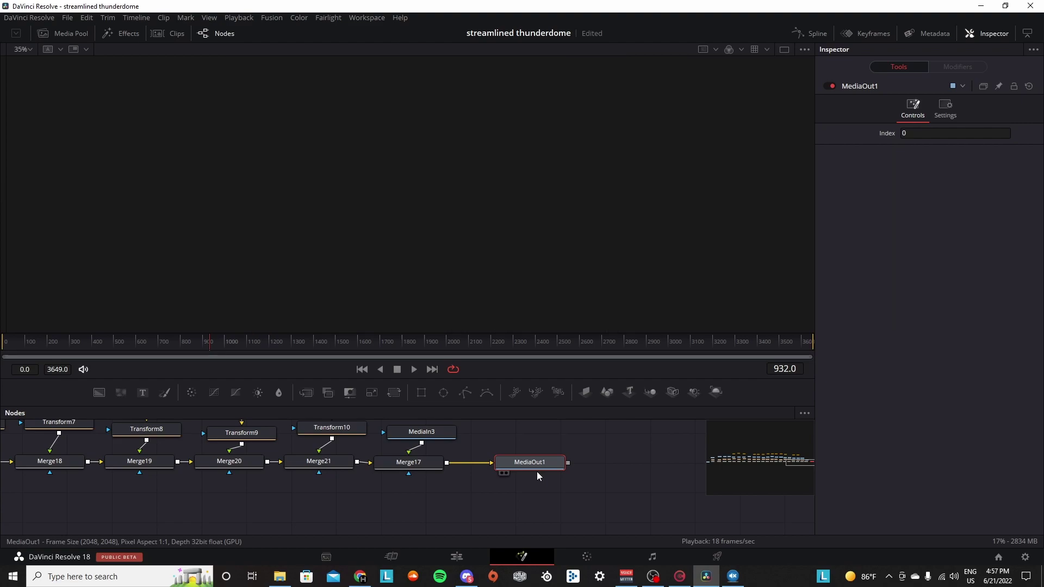
pyautogui.press('1')
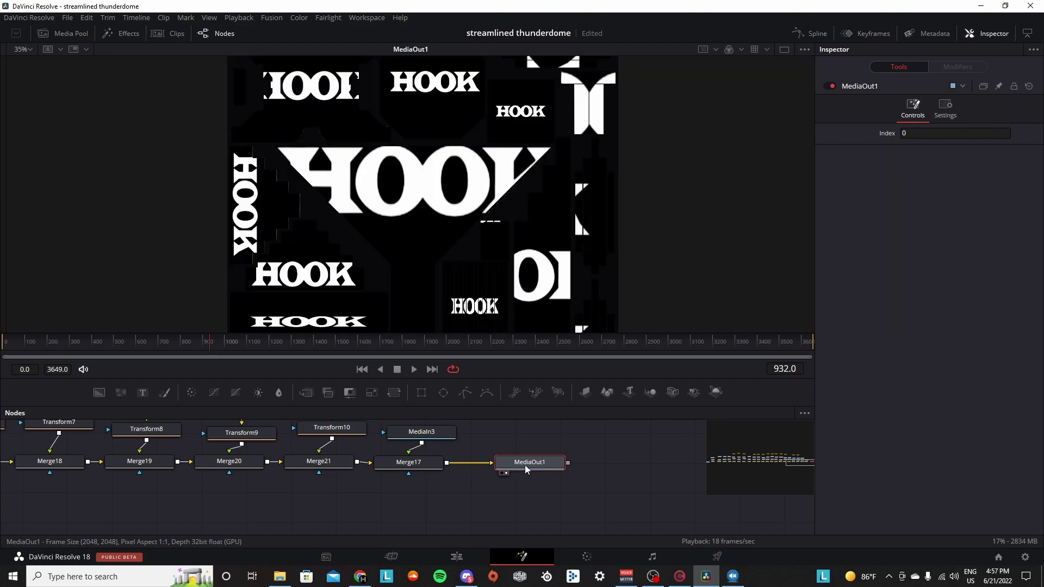
pyautogui.moveTo(484, 327); pyautogui.dragTo(499, 240)
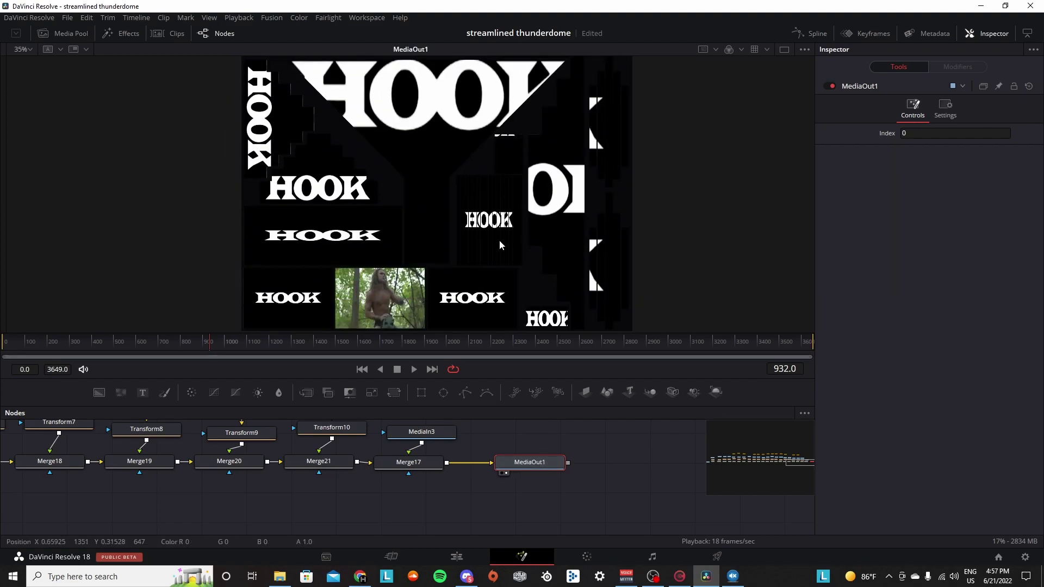
pyautogui.scroll(-1, 499, 241)
pyautogui.scroll(-1, 499, 240)
pyautogui.scroll(2, 498, 234)
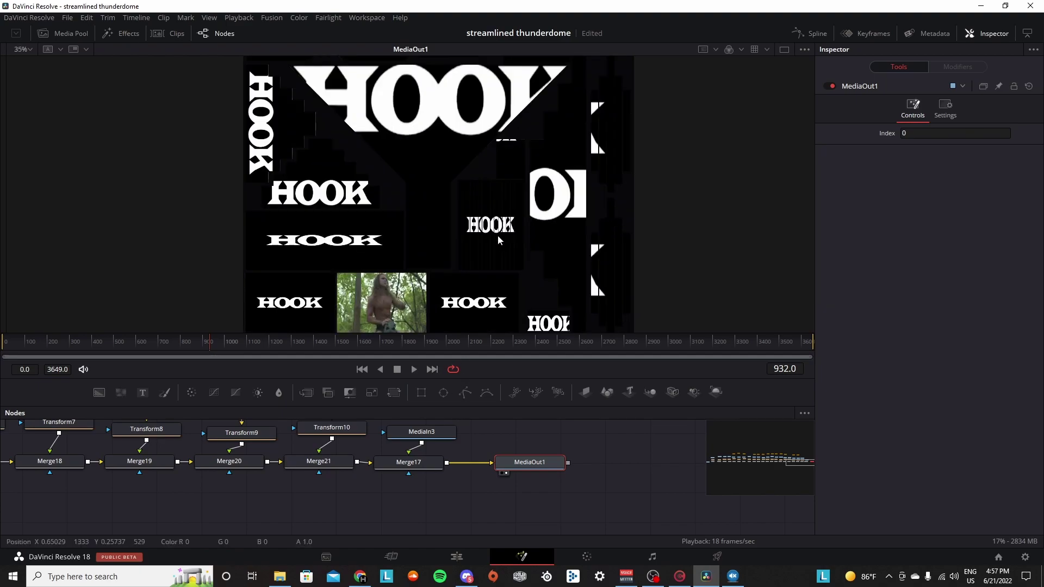
pyautogui.moveTo(484, 244); pyautogui.dragTo(539, 214)
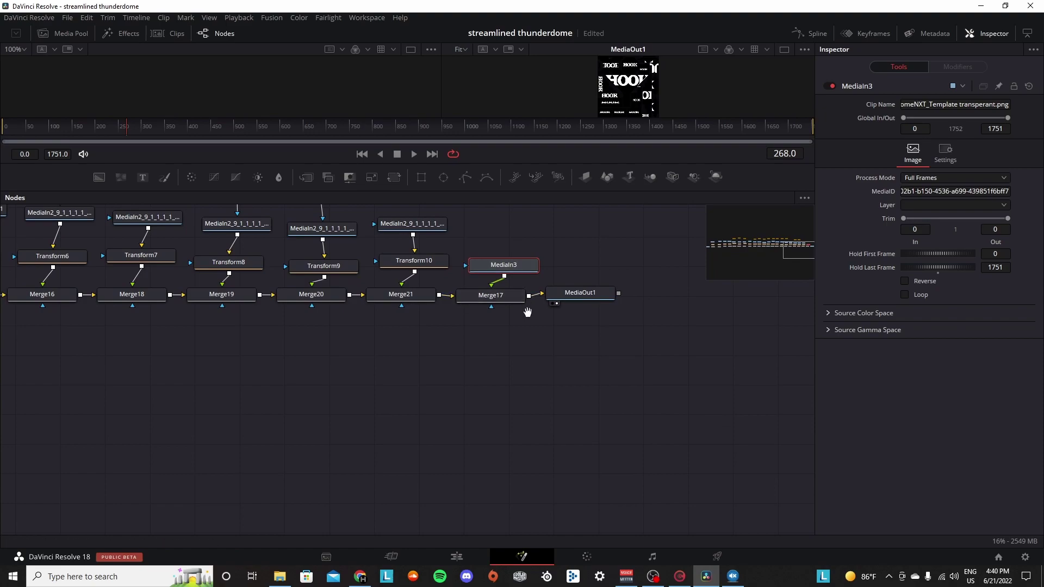
# - Examine the full node chain from MediaOut1 back to MediaIn1, with its polygon, media and transform branches
pyautogui.scroll(-3, 582, 333)
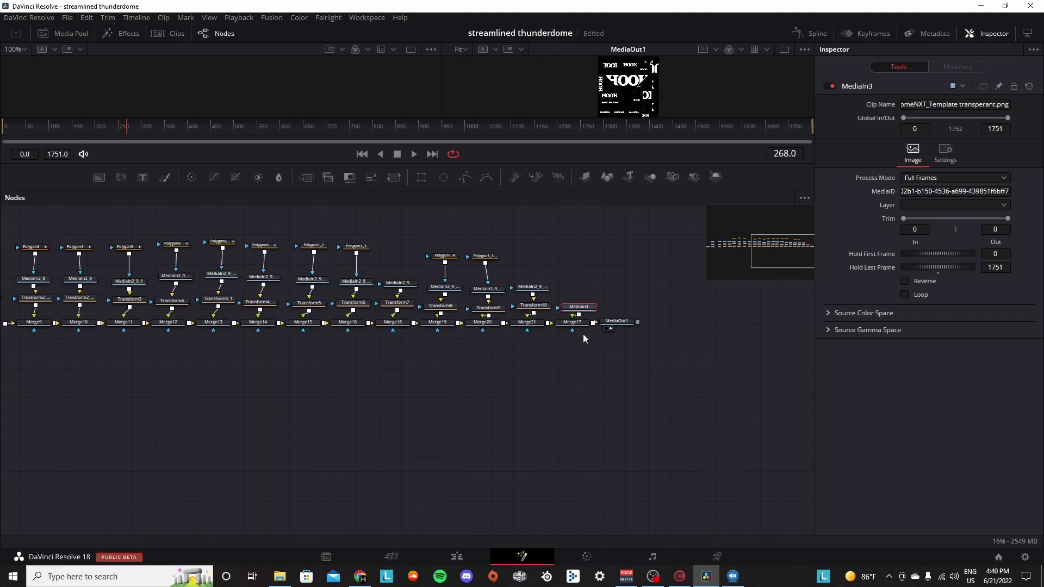
pyautogui.moveTo(267, 344); pyautogui.dragTo(491, 338)
pyautogui.moveTo(366, 344); pyautogui.dragTo(641, 341)
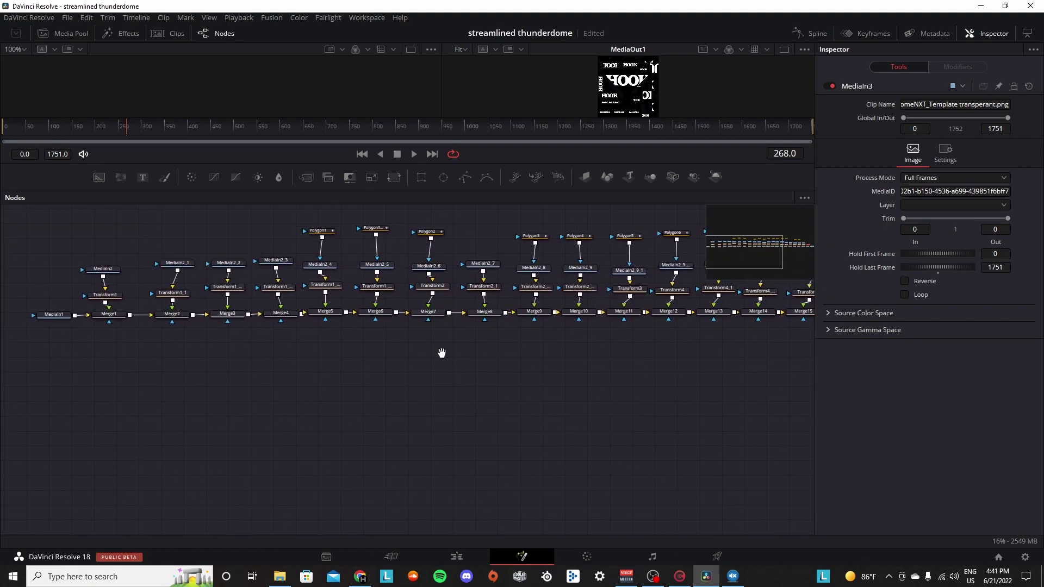
pyautogui.moveTo(441, 353); pyautogui.dragTo(537, 335)
pyautogui.moveTo(640, 365); pyautogui.dragTo(464, 343)
pyautogui.scroll(2, 464, 342)
pyautogui.hscroll(4, 468, 366)
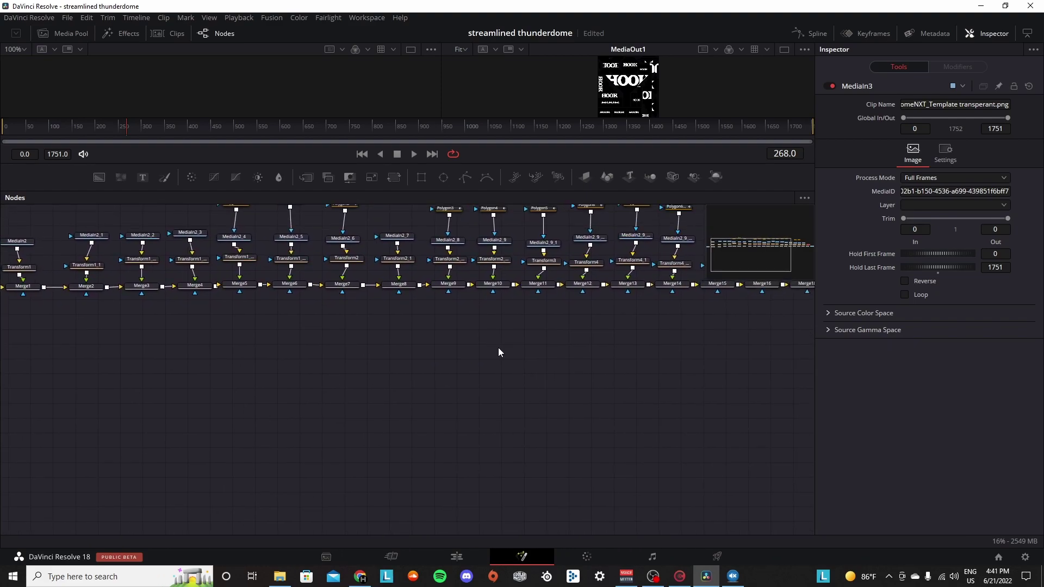
pyautogui.scroll(3, 499, 352)
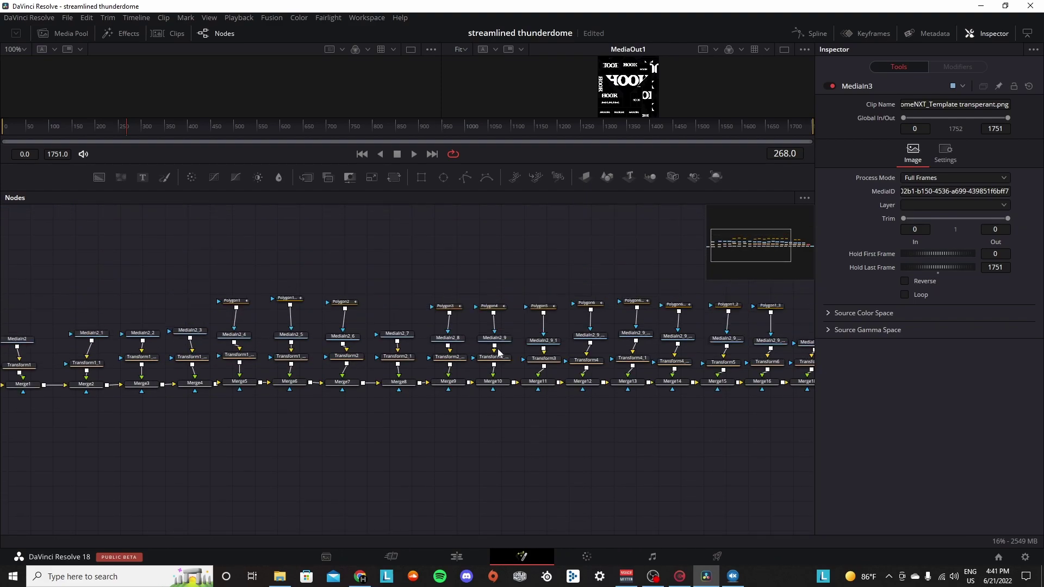
pyautogui.scroll(-1, 499, 352)
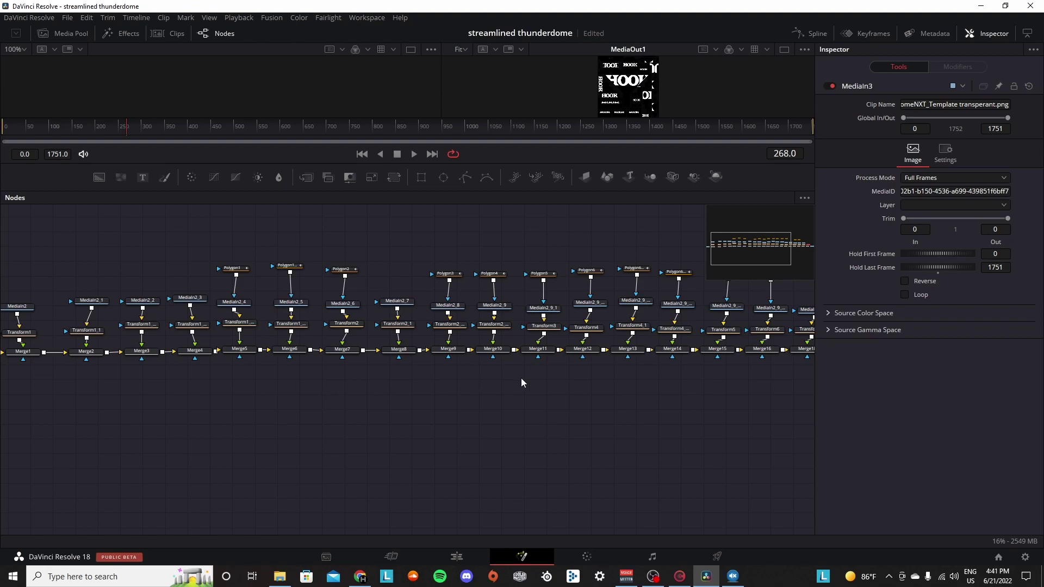
pyautogui.scroll(5, 521, 378)
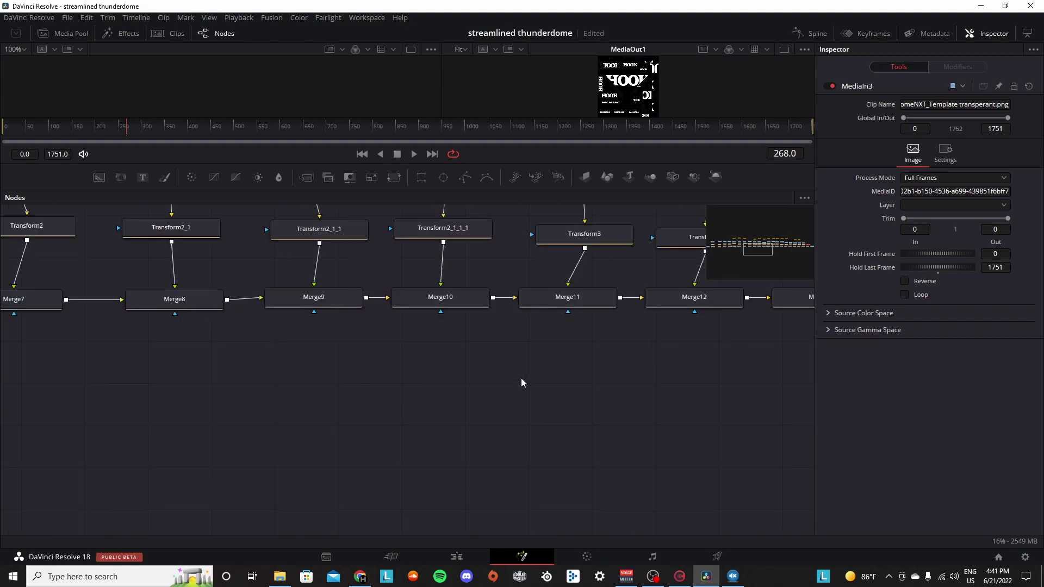
pyautogui.scroll(-3, 520, 377)
pyautogui.moveTo(100, 407); pyautogui.dragTo(519, 375)
pyautogui.moveTo(423, 367); pyautogui.dragTo(471, 372)
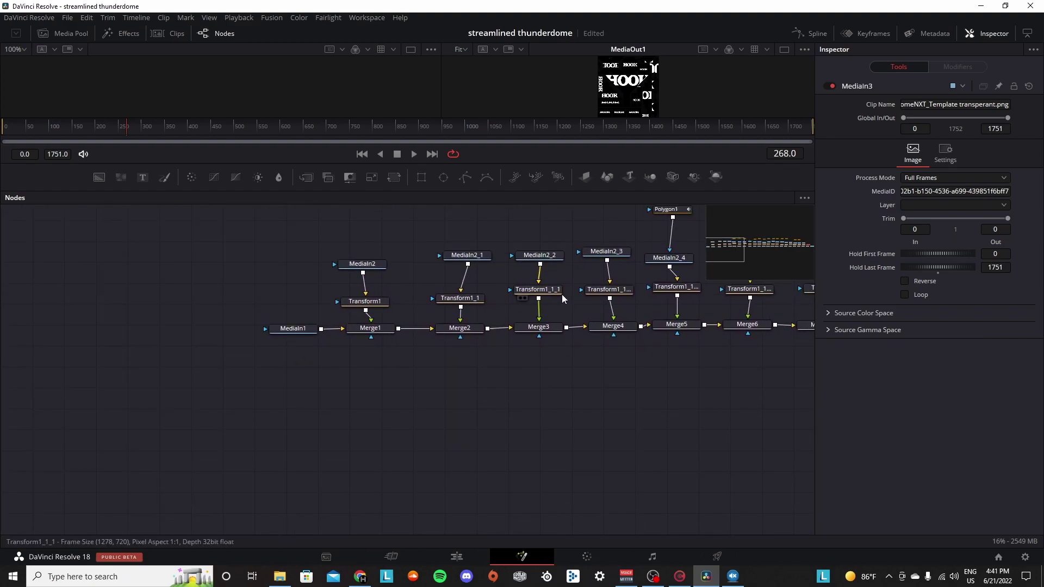
# - Select the row of MediaIn2 video nodes feeding the transforms, follow it along the chain, and clear the selection
pyautogui.moveTo(403, 314); pyautogui.dragTo(396, 348)
pyautogui.moveTo(304, 301); pyautogui.dragTo(856, 295)
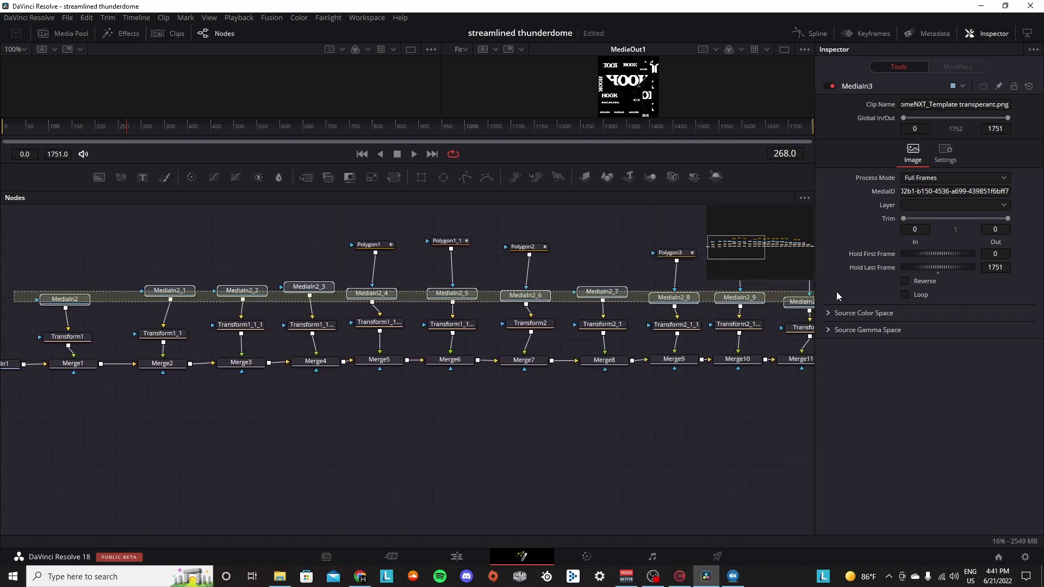
pyautogui.moveTo(836, 292); pyautogui.dragTo(810, 311)
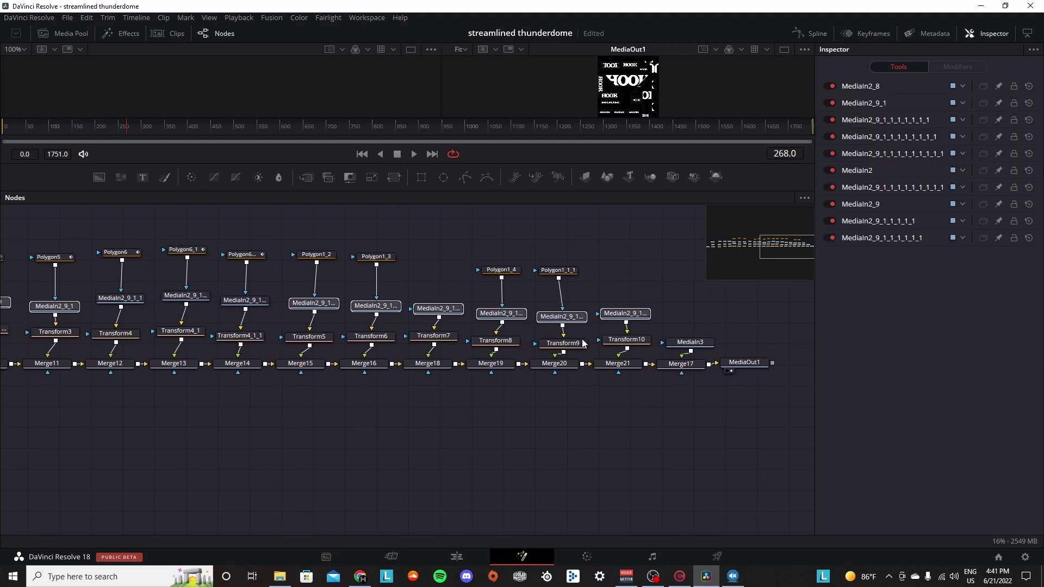
pyautogui.scroll(-3, 582, 343)
pyautogui.moveTo(382, 350); pyautogui.dragTo(578, 349)
pyautogui.moveTo(351, 352); pyautogui.dragTo(584, 330)
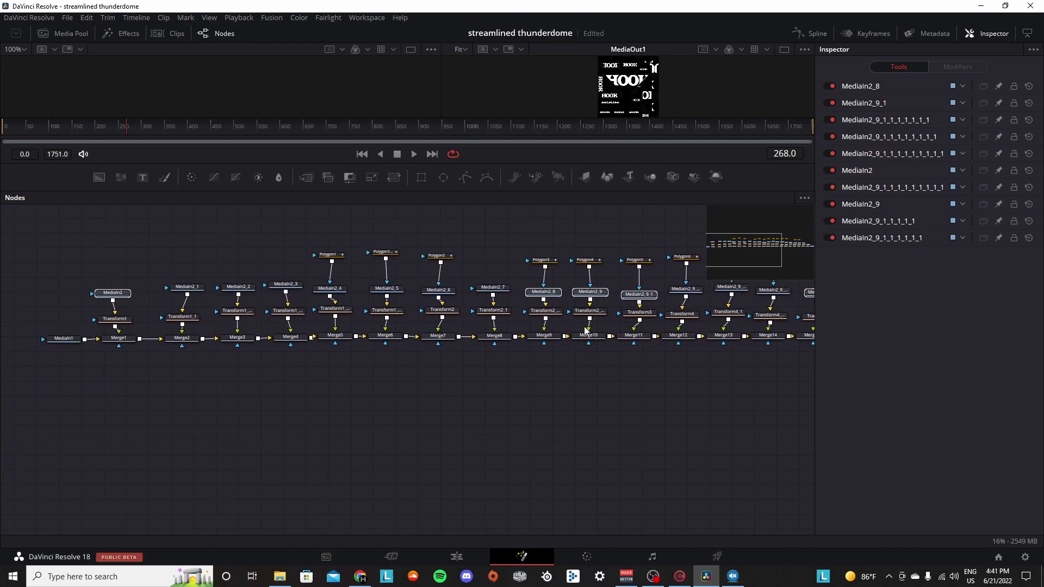
pyautogui.click(351, 375)
pyautogui.moveTo(201, 417); pyautogui.dragTo(544, 418)
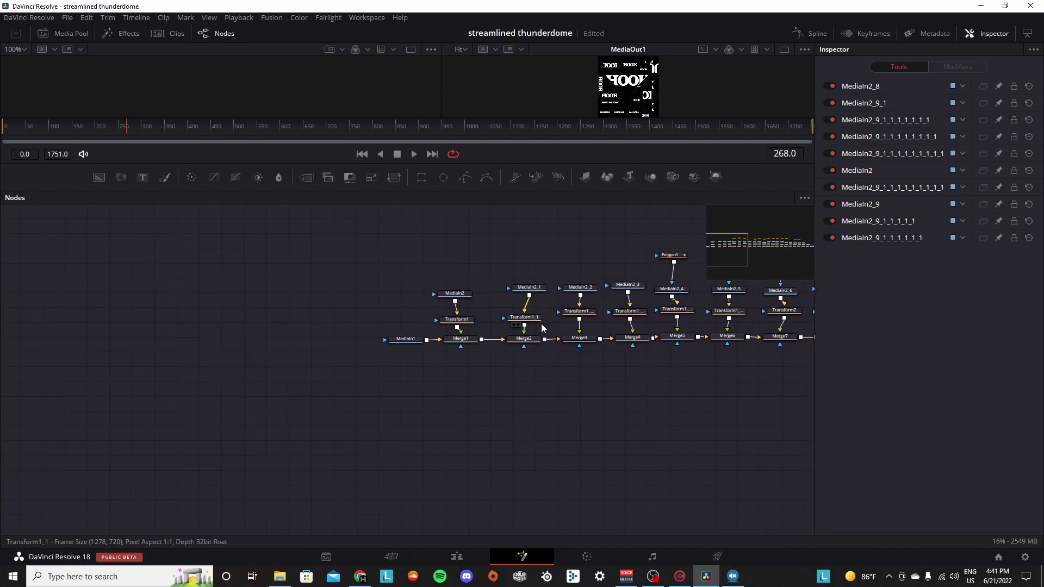
pyautogui.moveTo(560, 282); pyautogui.dragTo(70, 325)
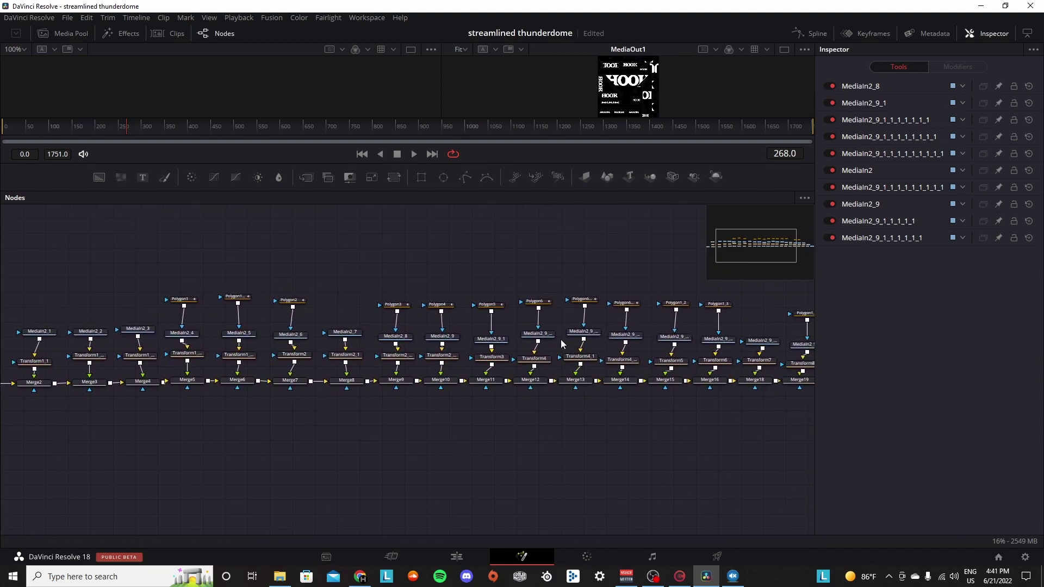
pyautogui.scroll(3, 560, 339)
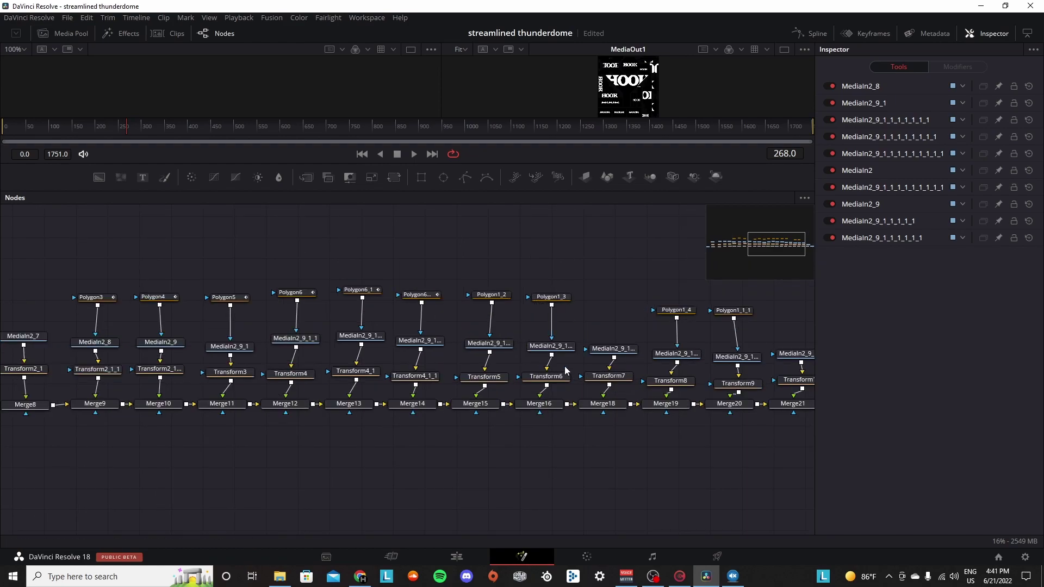
# - Select Transform6 and enlarge the MediaOut1 viewer in height and width
pyautogui.click(565, 374)
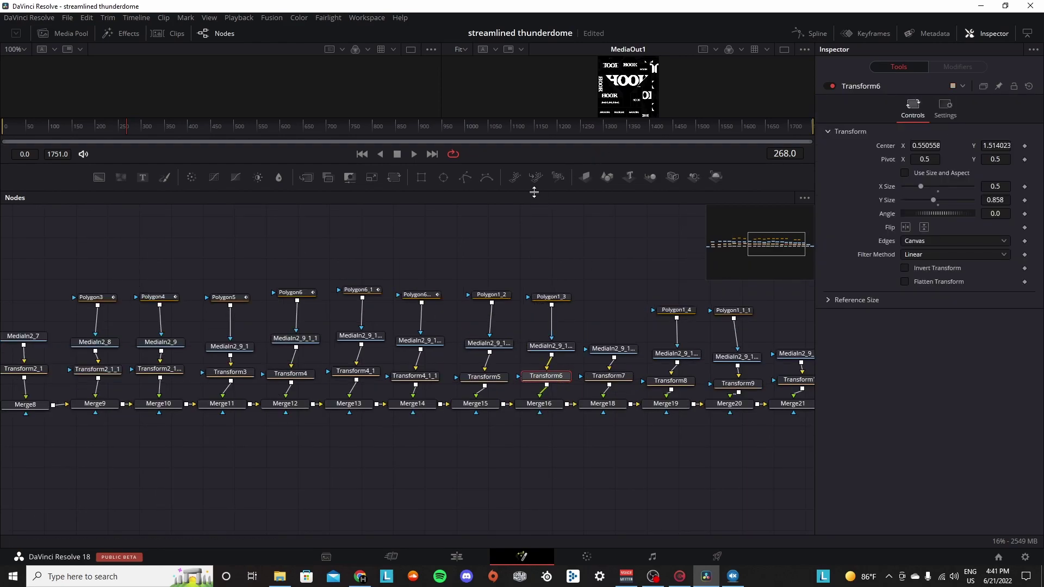
pyautogui.moveTo(534, 192); pyautogui.dragTo(534, 335)
pyautogui.moveTo(443, 198); pyautogui.dragTo(89, 204)
# - Add the Jurassic_Express_1st_AEW_Entrance video from the Downloads folder to the node graph as a new media node
pyautogui.click(280, 576)
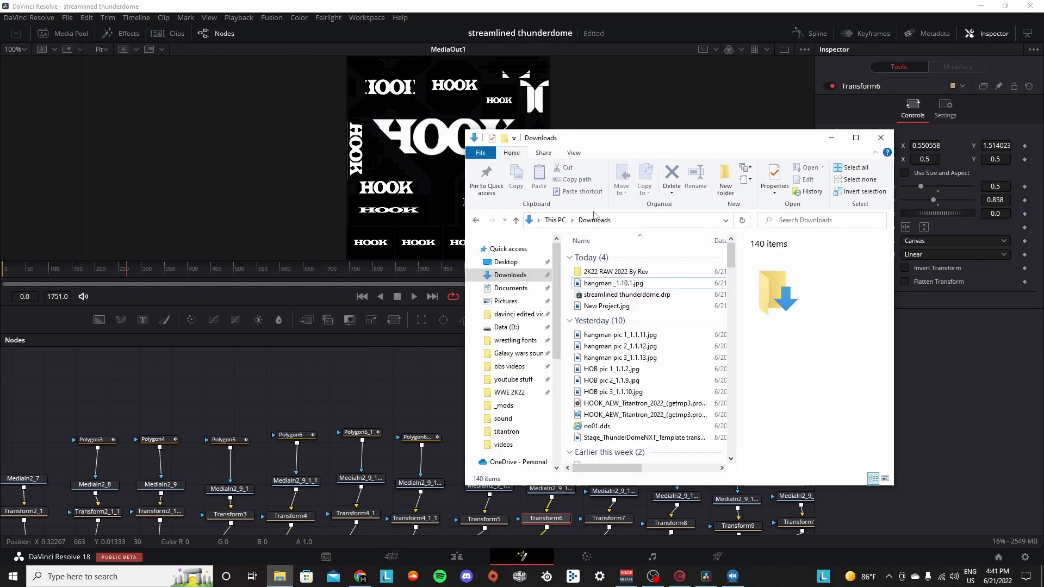
pyautogui.scroll(-2, 621, 330)
pyautogui.click(621, 330)
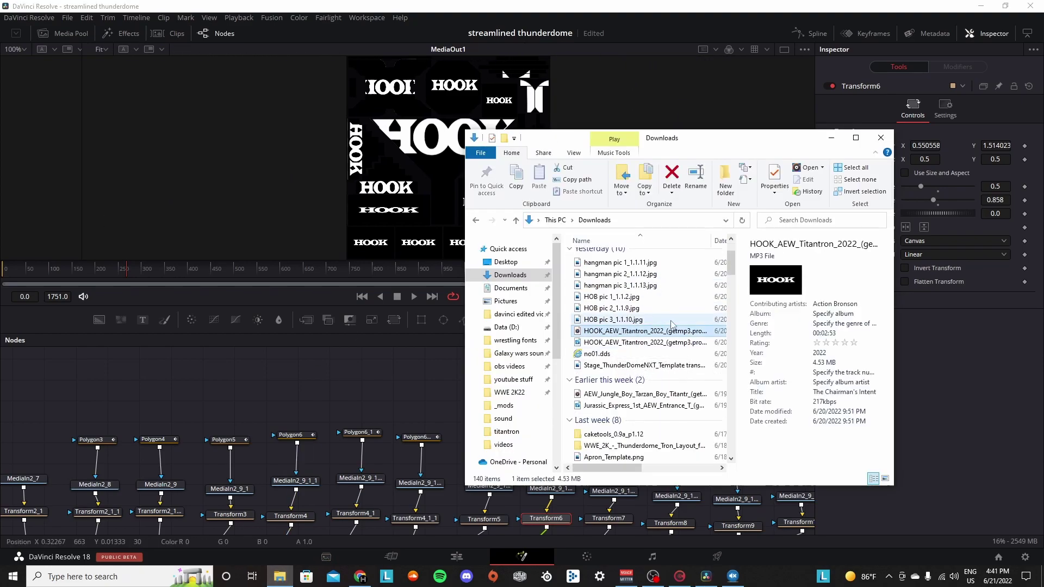
pyautogui.click(640, 407)
pyautogui.moveTo(640, 411); pyautogui.dragTo(373, 386)
# - Move the new MediaIn4 node to the start of the chain, near MediaIn2 and above MediaIn1
pyautogui.moveTo(580, 369); pyautogui.dragTo(208, 371)
pyautogui.moveTo(318, 393); pyautogui.dragTo(662, 383)
pyautogui.moveTo(569, 363); pyautogui.dragTo(135, 394)
pyautogui.moveTo(199, 432); pyautogui.dragTo(472, 447)
pyautogui.moveTo(481, 377); pyautogui.dragTo(339, 434)
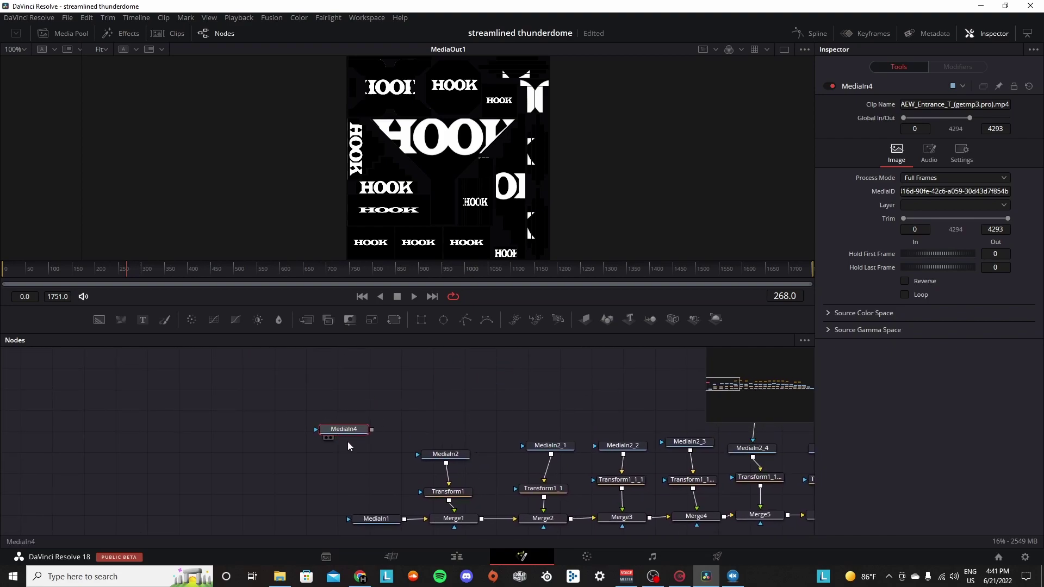
pyautogui.moveTo(406, 472); pyautogui.dragTo(416, 446)
# - Collapse the empty second viewer and give the MediaOut1 viewer more height above the node graph
pyautogui.moveTo(440, 204); pyautogui.dragTo(481, 175)
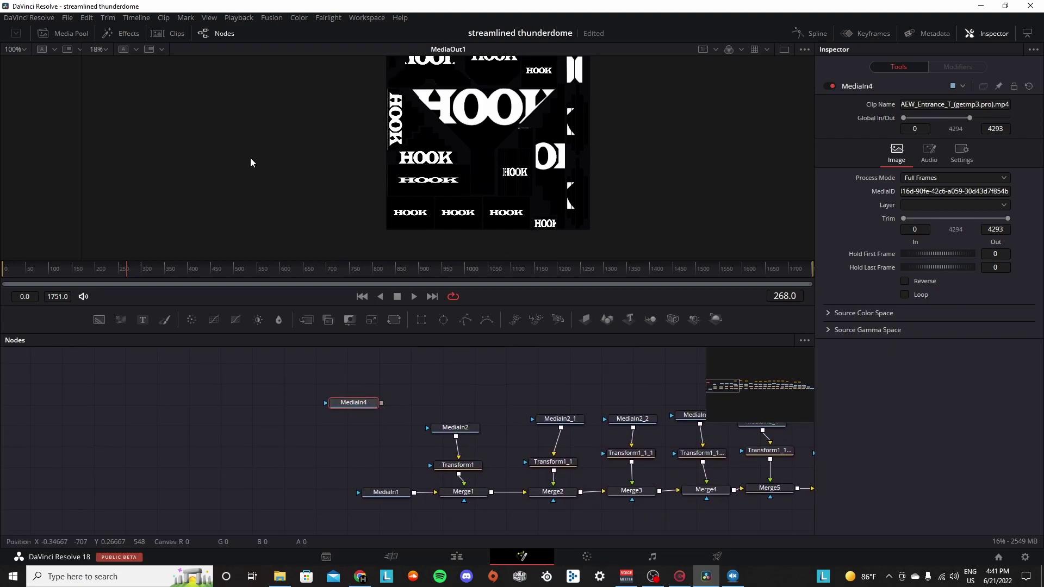
pyautogui.moveTo(81, 149); pyautogui.dragTo(5, 150)
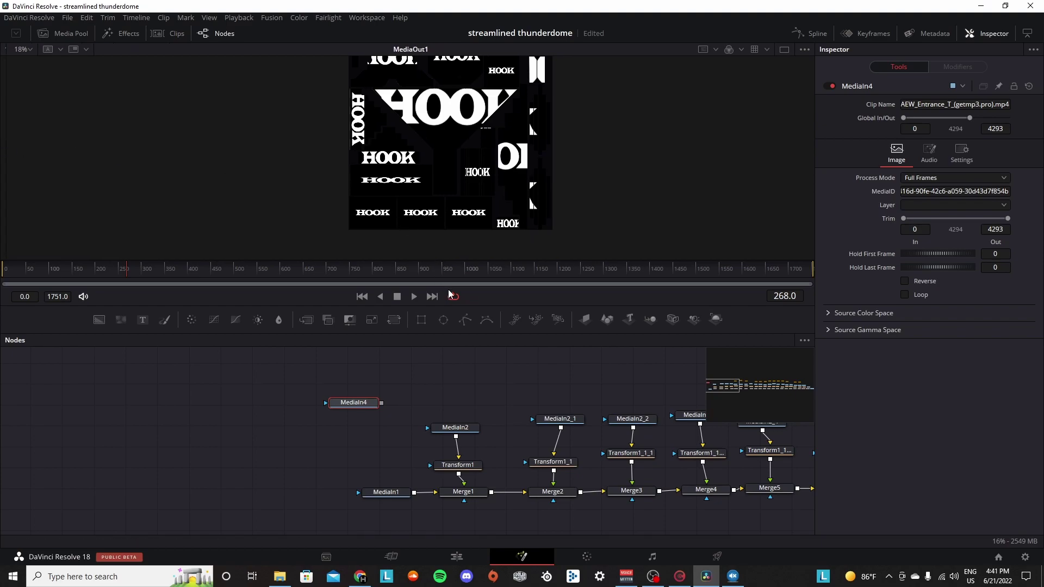
pyautogui.moveTo(465, 334); pyautogui.dragTo(463, 406)
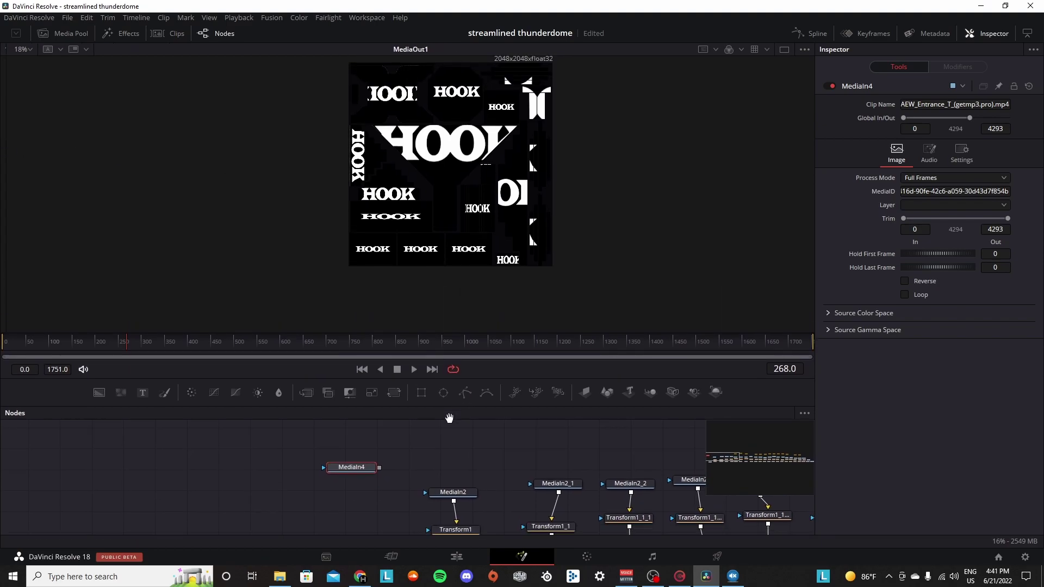
# - Delete the MediaIn2 node feeding Transform1 and inspect its screen at the bottom of the stage layout
pyautogui.click(438, 456)
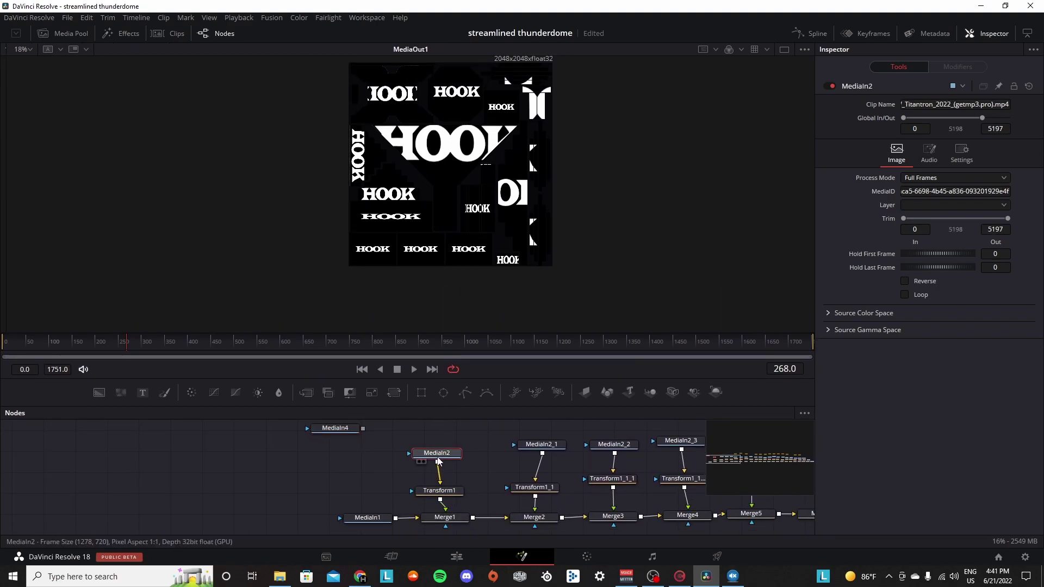
pyautogui.press('Delete')
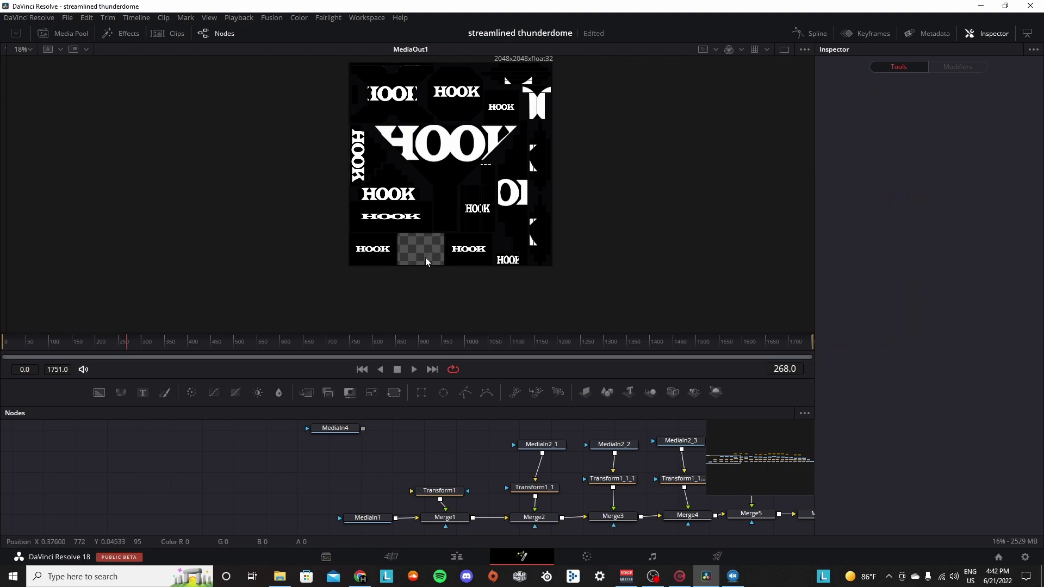
pyautogui.scroll(4, 443, 282)
pyautogui.moveTo(445, 282); pyautogui.dragTo(473, 100)
pyautogui.moveTo(459, 310); pyautogui.dragTo(467, 93)
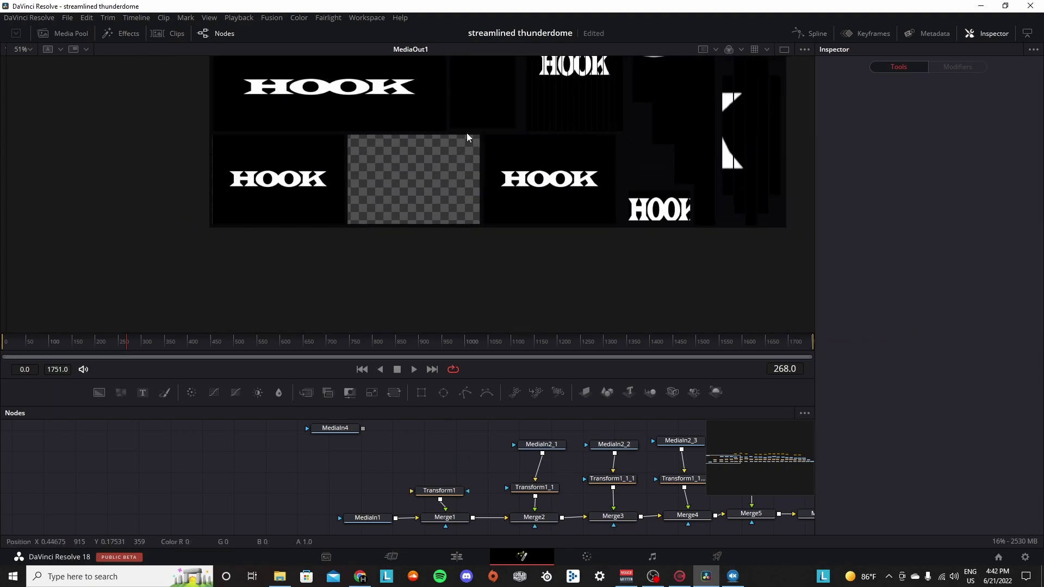
pyautogui.moveTo(467, 138); pyautogui.dragTo(467, 118)
# - Connect MediaIn4 to Transform1 as its source and play the composition to preview the replaced screen
pyautogui.scroll(2, 396, 174)
pyautogui.moveTo(397, 175); pyautogui.dragTo(419, 225)
pyautogui.moveTo(340, 429); pyautogui.dragTo(441, 490)
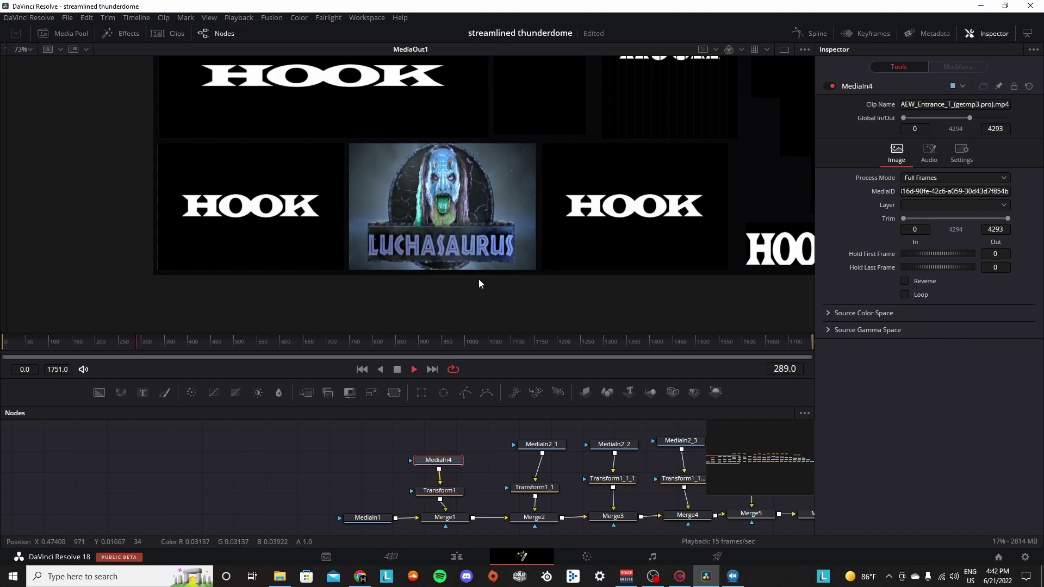
pyautogui.press('space')
pyautogui.scroll(3, 507, 190)
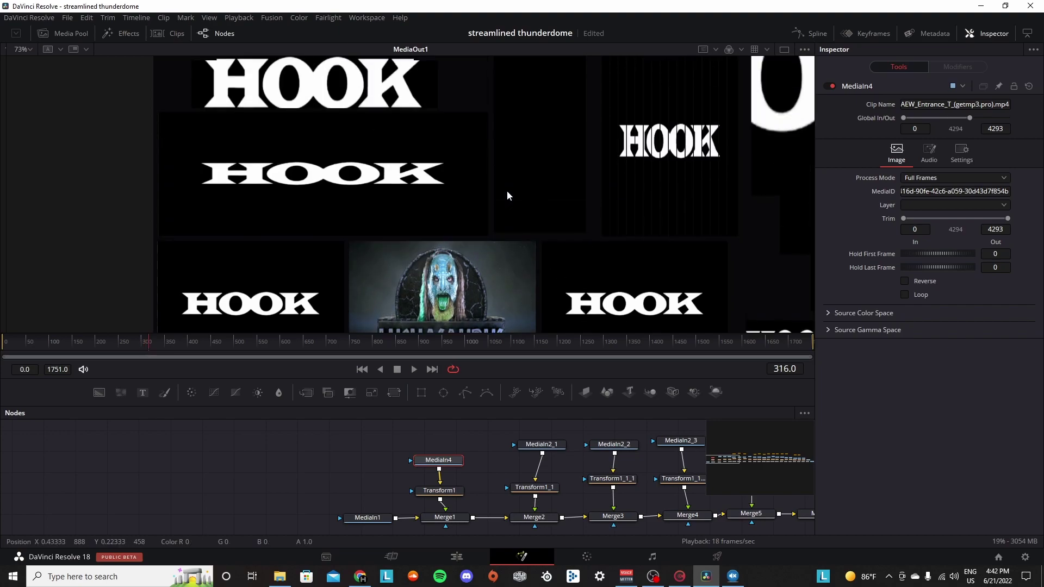
pyautogui.scroll(3, 566, 266)
pyautogui.moveTo(567, 263); pyautogui.dragTo(602, 378)
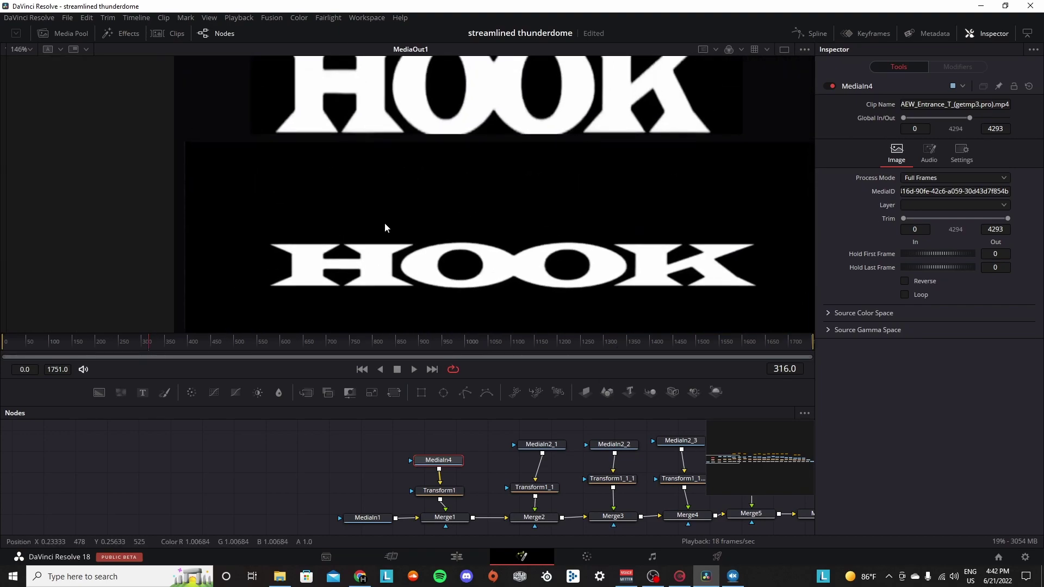
# - Examine the screens across the stage layout, including the dark stepped cutout beneath the upper HOOK screen
pyautogui.scroll(-5, 384, 227)
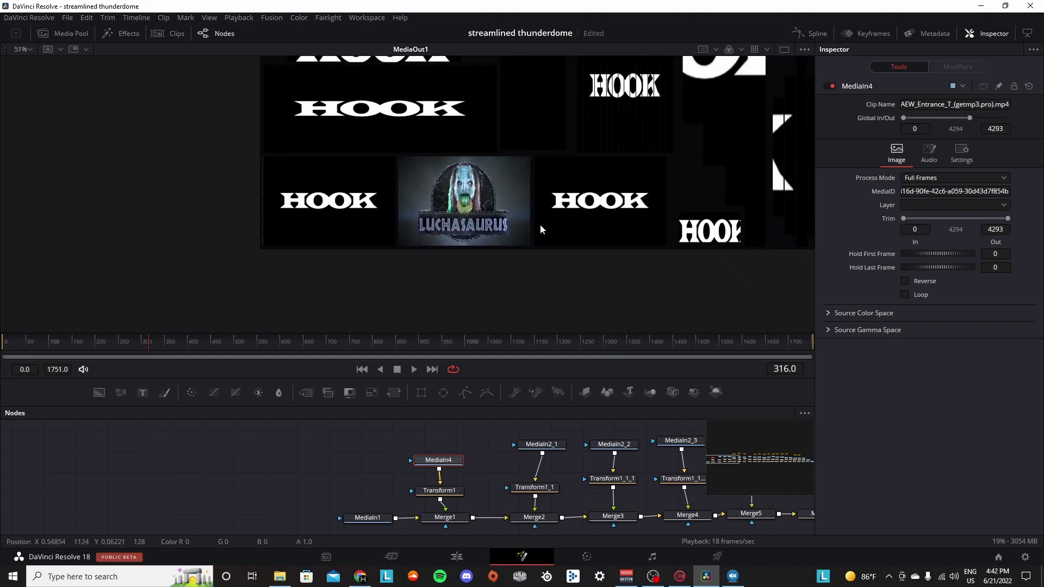
pyautogui.moveTo(582, 185); pyautogui.dragTo(471, 287)
pyautogui.moveTo(209, 235); pyautogui.dragTo(509, 259)
pyautogui.moveTo(493, 169); pyautogui.dragTo(436, 258)
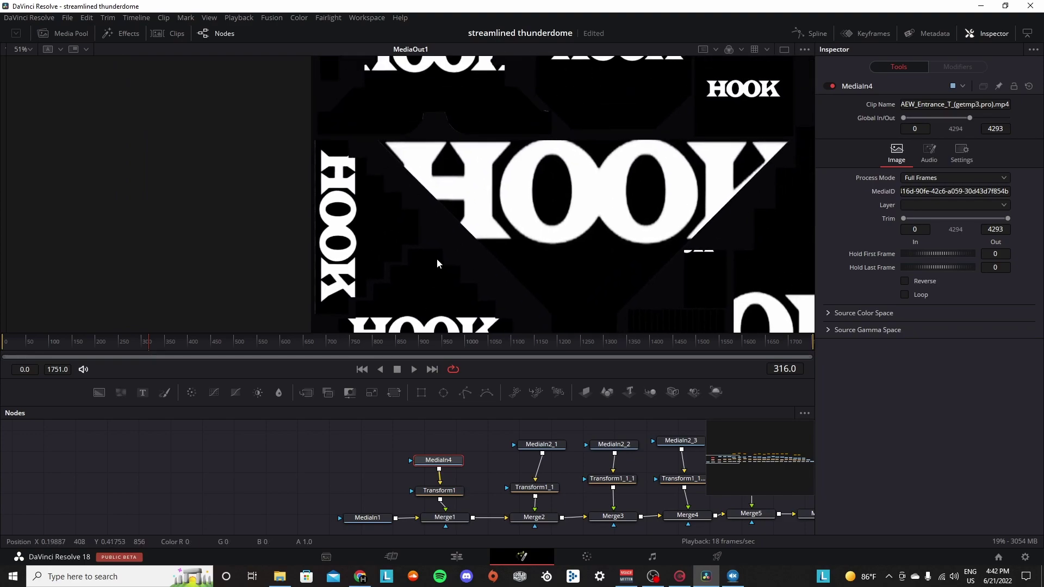
pyautogui.moveTo(465, 182); pyautogui.dragTo(439, 237)
pyautogui.moveTo(631, 152); pyautogui.dragTo(550, 223)
pyautogui.scroll(10, 550, 223)
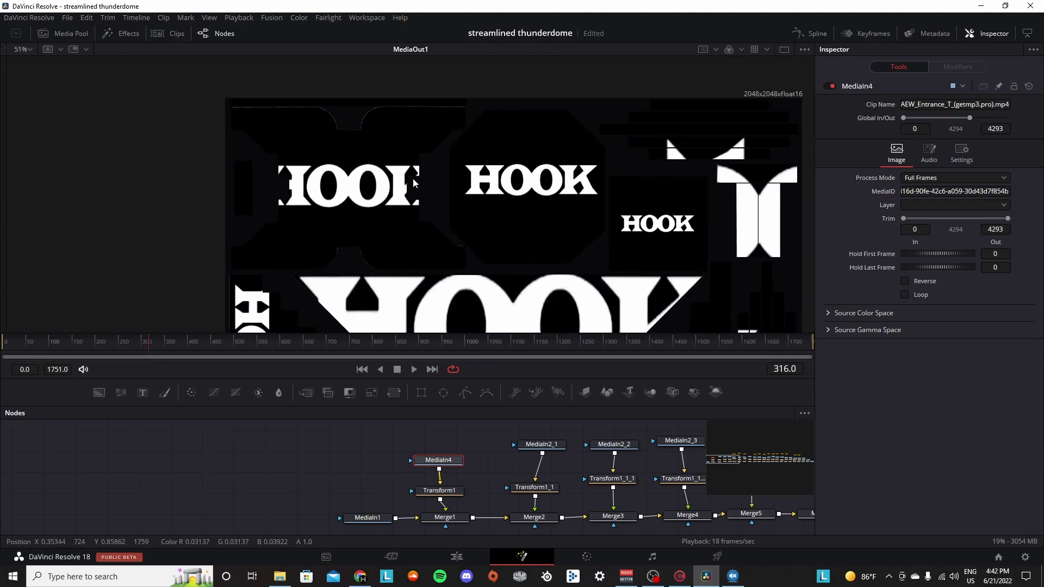
pyautogui.moveTo(503, 247); pyautogui.dragTo(557, 320)
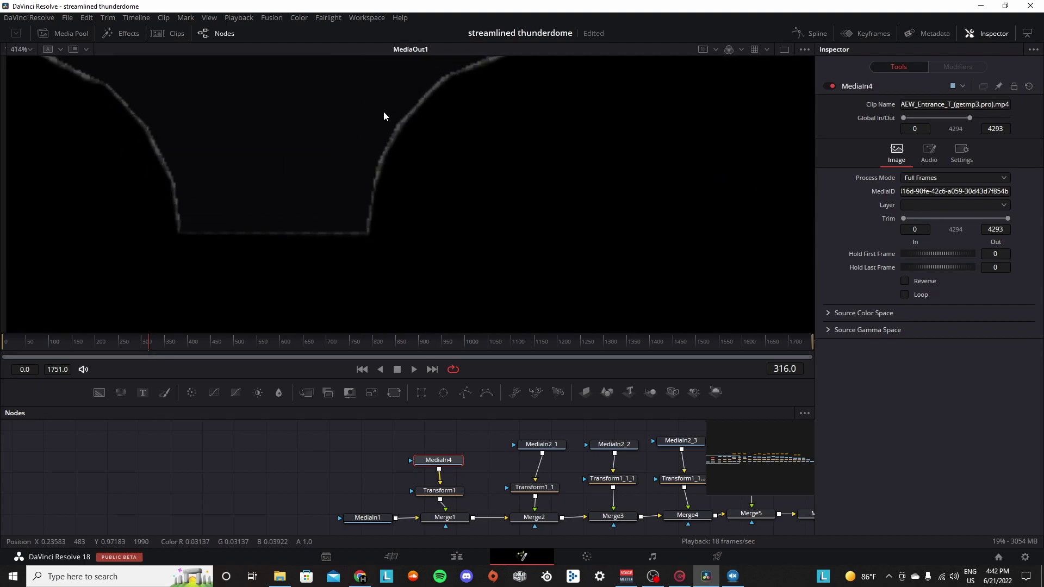
pyautogui.scroll(-8, 487, 181)
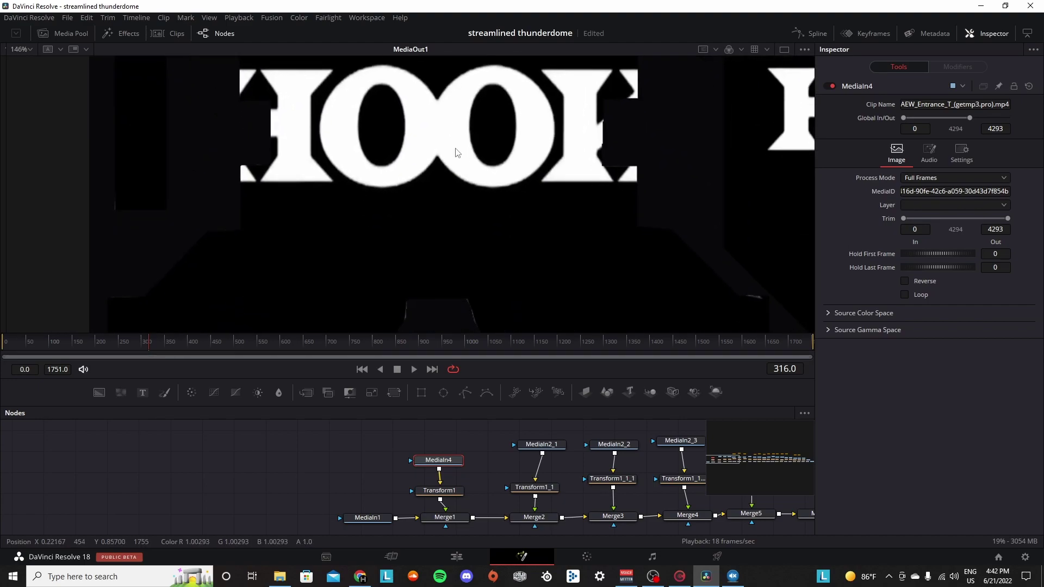
pyautogui.scroll(-6, 380, 237)
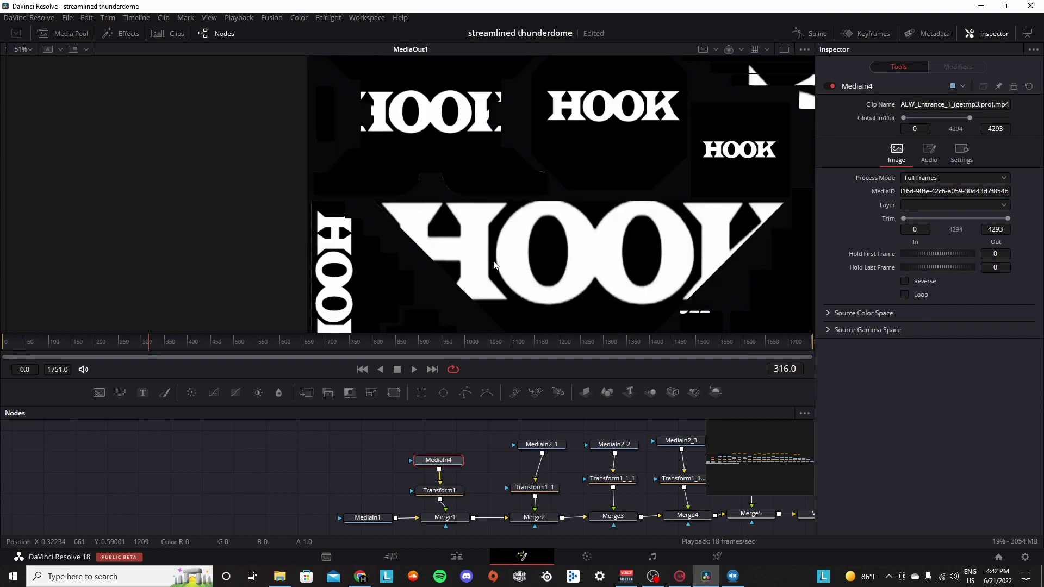
pyautogui.moveTo(516, 265); pyautogui.dragTo(477, 168)
pyautogui.moveTo(471, 305); pyautogui.dragTo(457, 163)
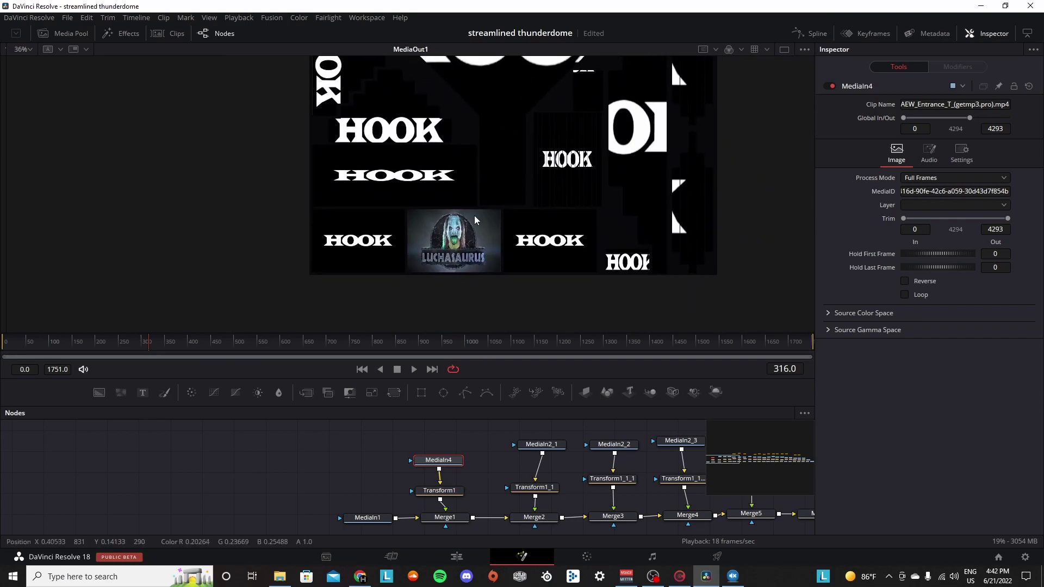
# - Select the Polygon1 mask above MediaIn2_4 and lower its center Y to 0.882
pyautogui.hscroll(8, 573, 465)
pyautogui.scroll(2, 576, 478)
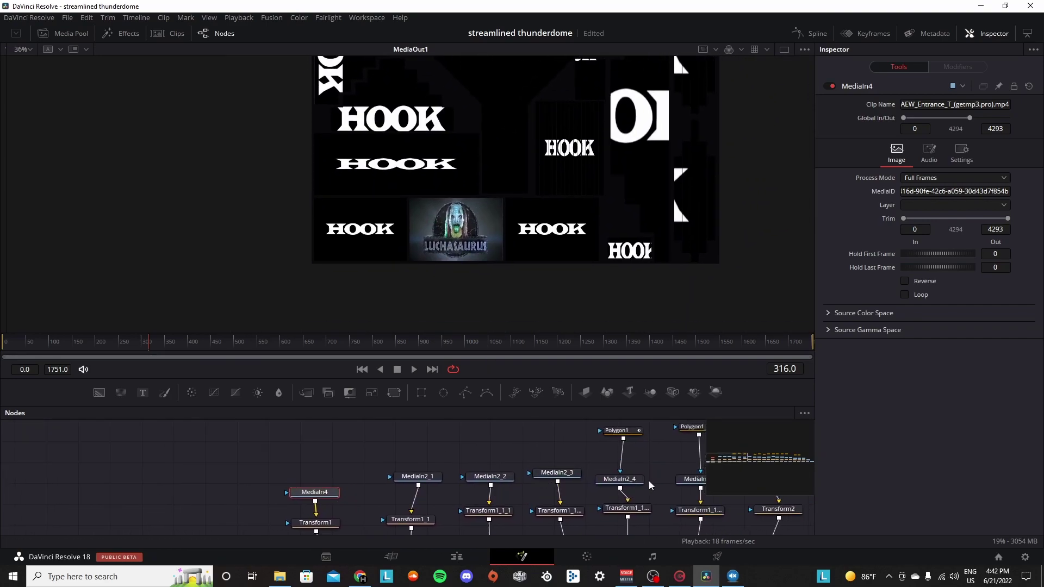
pyautogui.click(544, 490)
pyautogui.click(544, 441)
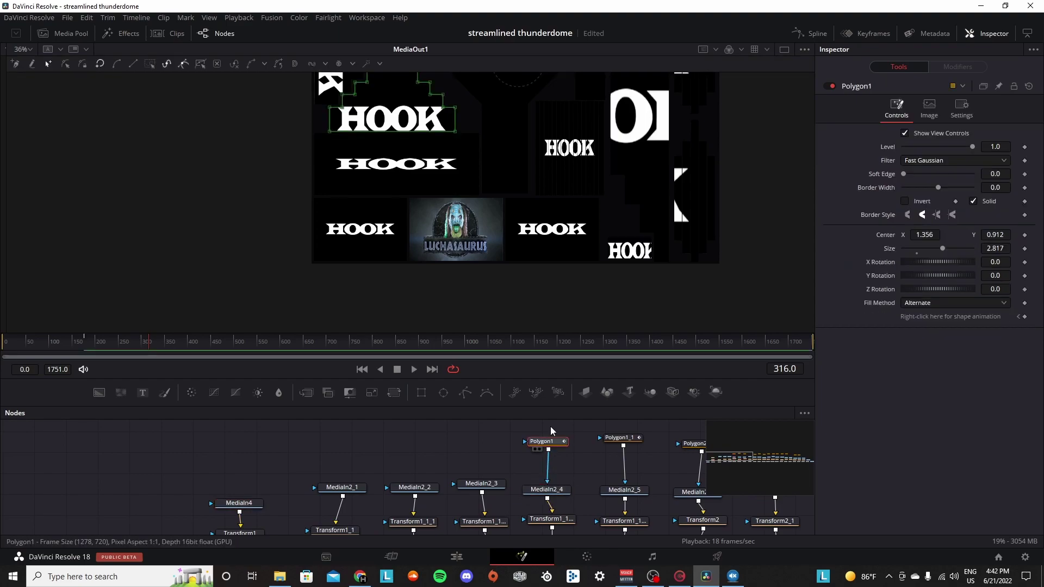
pyautogui.scroll(2, 527, 248)
pyautogui.moveTo(527, 249); pyautogui.dragTo(530, 258)
pyautogui.scroll(2, 416, 214)
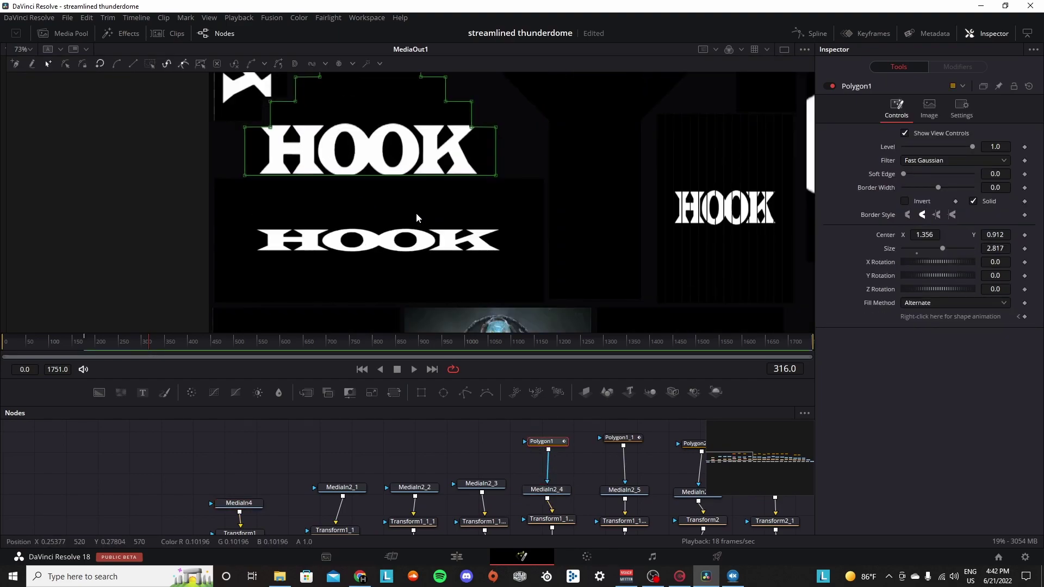
pyautogui.scroll(-1, 417, 214)
pyautogui.moveTo(418, 214); pyautogui.dragTo(489, 234)
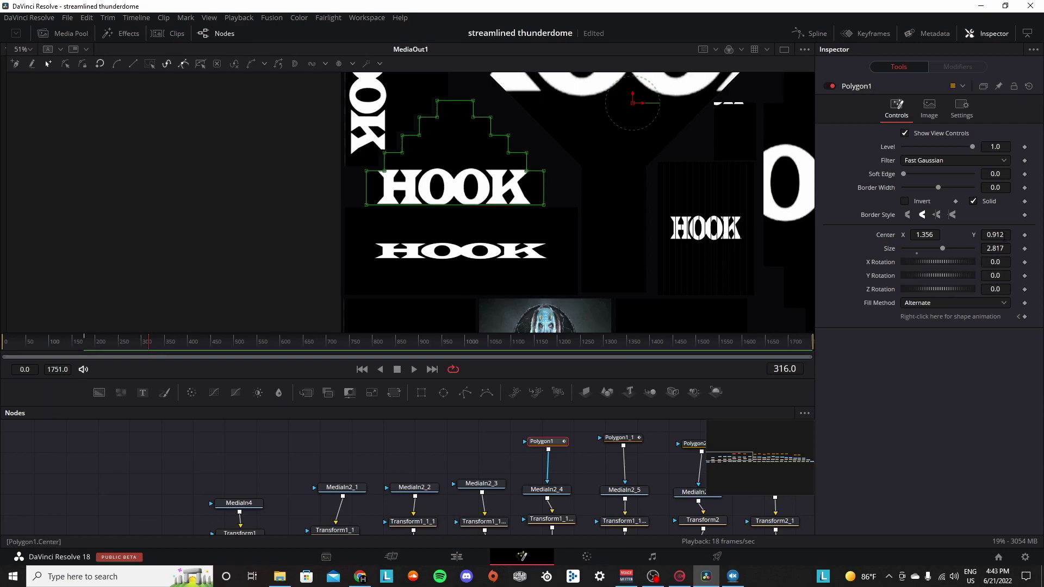
pyautogui.moveTo(1004, 236); pyautogui.dragTo(988, 236)
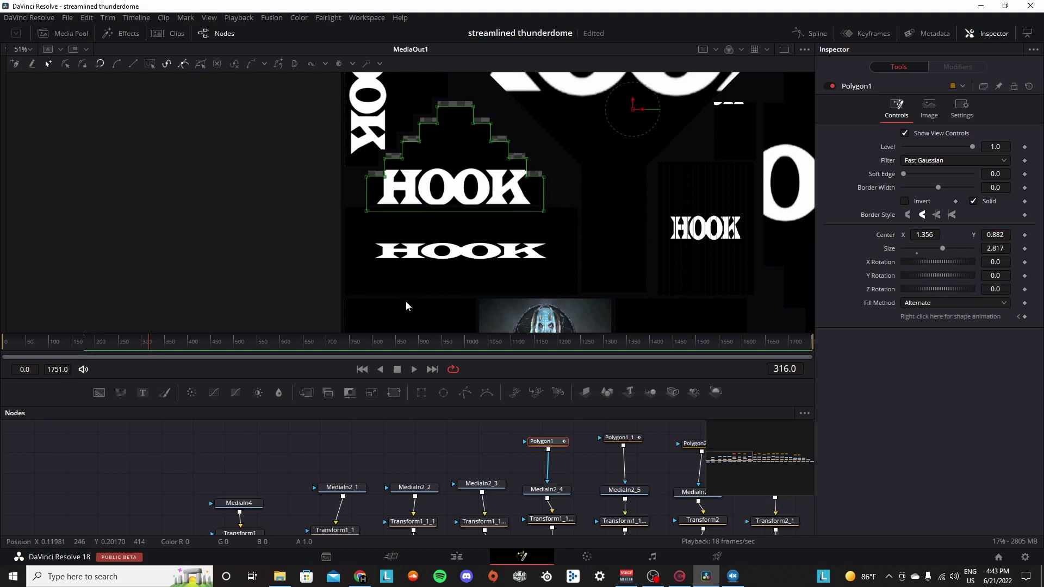
# - Nudge the transform node below MediaIn2_4 to center X 26.27342, Y 234.1169 so its video fills the gaps along the stepped mask
pyautogui.scroll(-1, 551, 522)
pyautogui.click(551, 519)
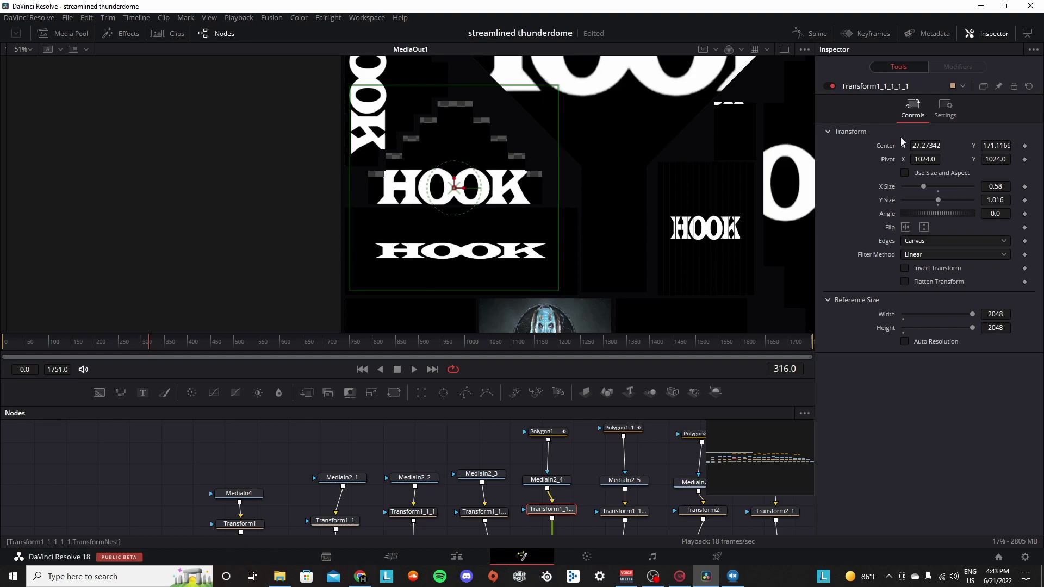
pyautogui.scroll(4, 456, 182)
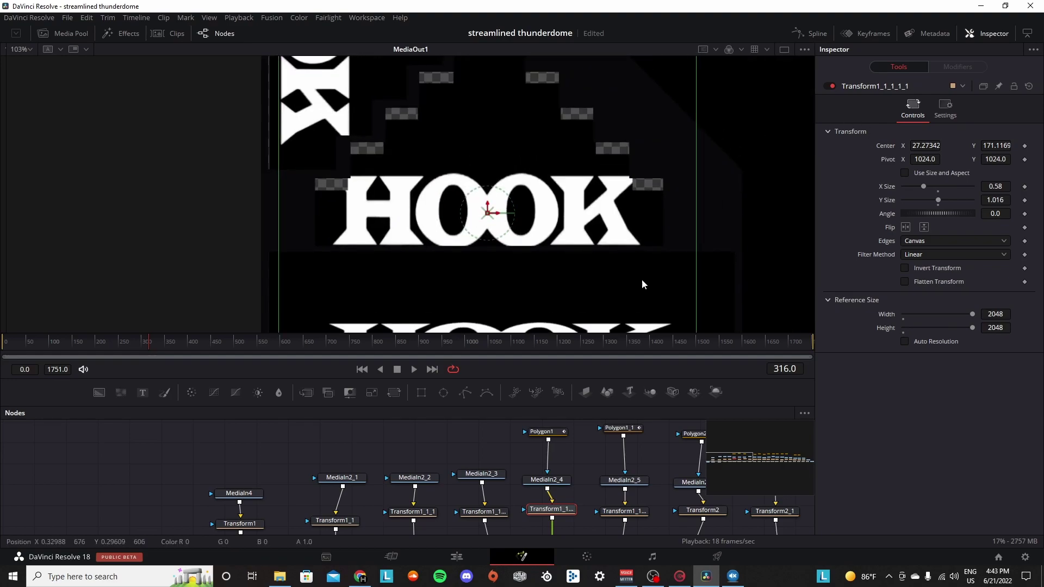
pyautogui.scroll(2, 546, 219)
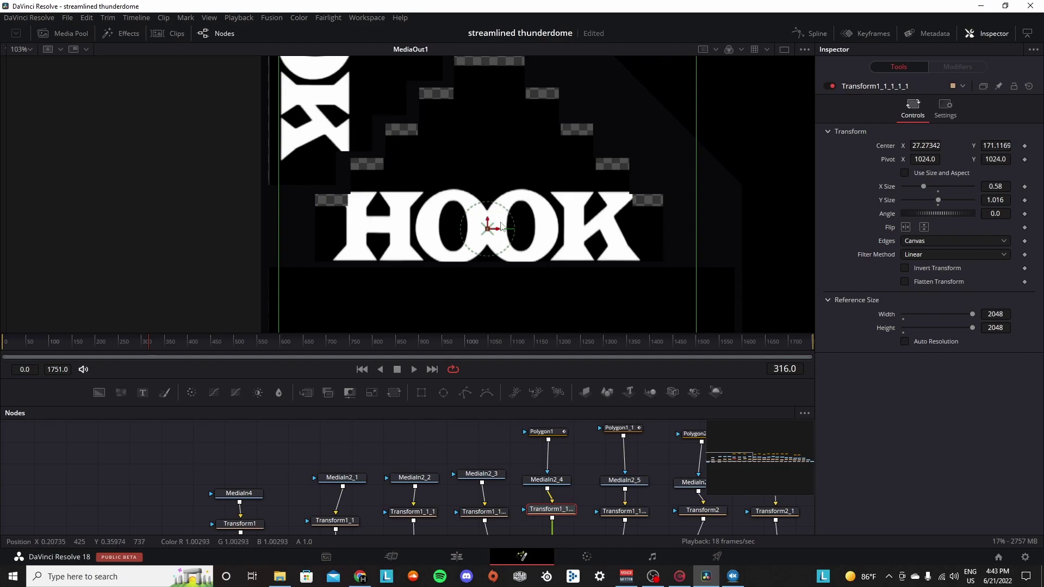
pyautogui.press('Up')
pyautogui.press('Up')
pyautogui.press('Up')
pyautogui.press('Up')
pyautogui.press('Up')
pyautogui.press('Up')
pyautogui.press('Up')
pyautogui.press('Up')
pyautogui.press('Up')
pyautogui.press('Up')
pyautogui.press('Up')
pyautogui.press('Up')
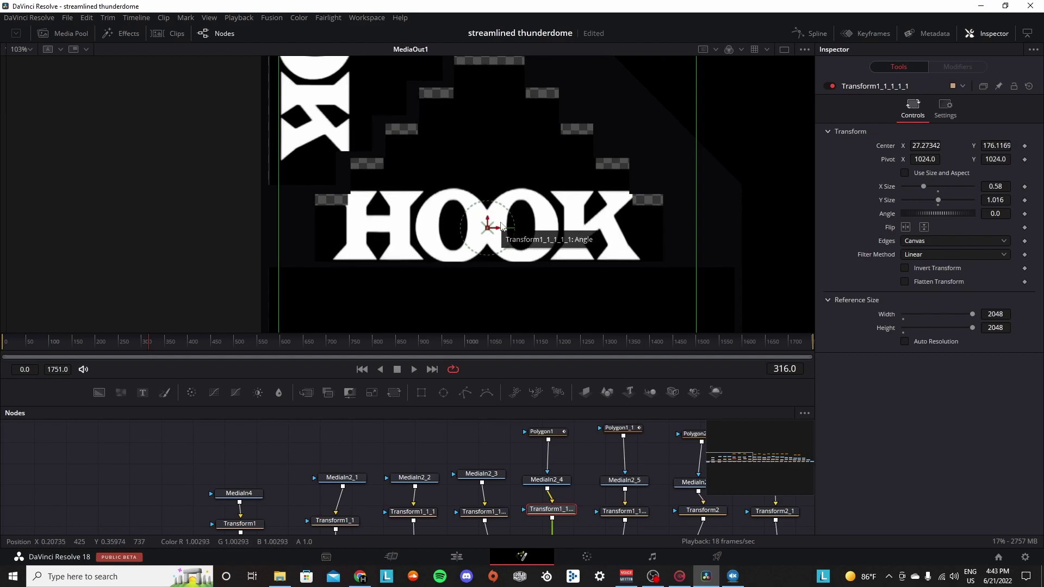
pyautogui.press('Left')
pyautogui.press('Up')
pyautogui.press('Up')
pyautogui.press('Up')
pyautogui.press('Up')
pyautogui.press('Up')
pyautogui.press('Up')
pyautogui.press('Up')
pyautogui.press('Up')
pyautogui.press('Up')
pyautogui.press('Up')
pyautogui.press('Up')
pyautogui.press('Up')
pyautogui.press('Up')
pyautogui.press('Up')
pyautogui.press('Up')
pyautogui.press('Up')
pyautogui.press('Up')
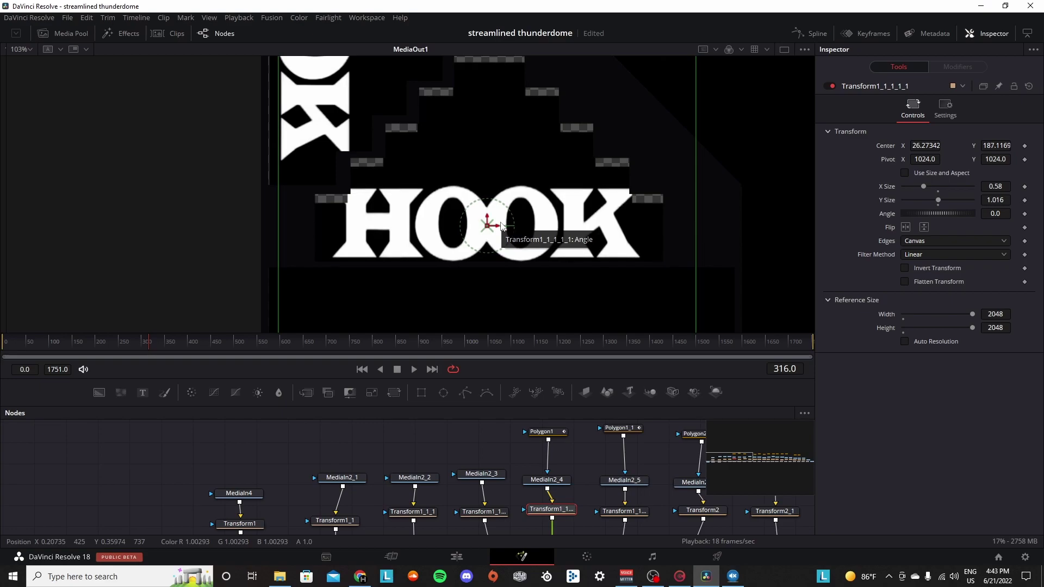
pyautogui.press('Up')
pyautogui.press('Up')
pyautogui.press('Up')
pyautogui.press('Up')
pyautogui.press('Up')
pyautogui.press('Up')
pyautogui.press('Up')
pyautogui.press('Up')
pyautogui.press('Up')
pyautogui.press('Up')
pyautogui.press('Up')
pyautogui.press('Up')
pyautogui.press('Up')
pyautogui.press('Up')
pyautogui.press('Up')
pyautogui.press('Up')
pyautogui.press('Up')
pyautogui.press('Up')
pyautogui.press('Up')
pyautogui.press('Up')
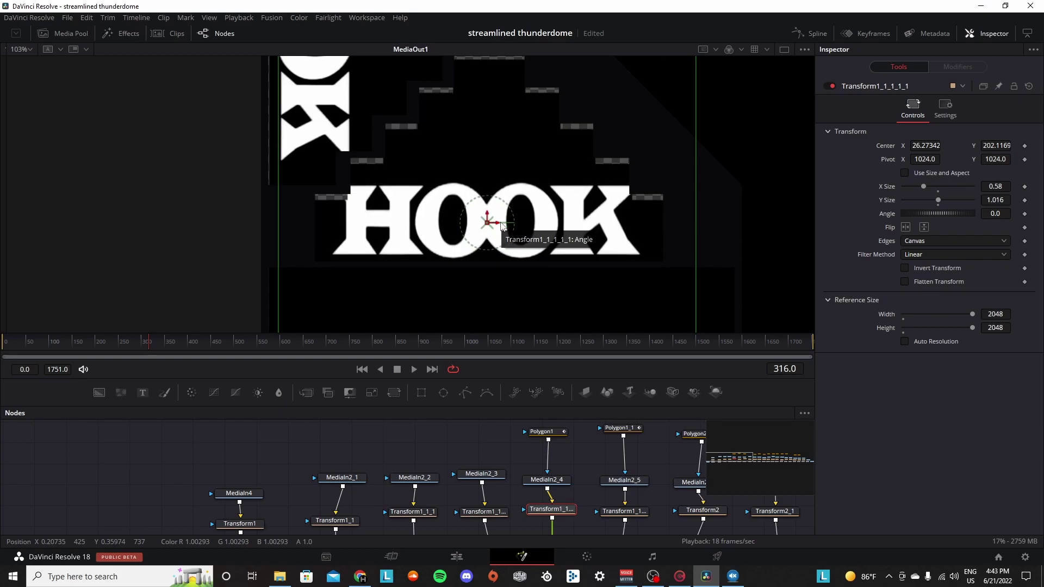
pyautogui.press('Up')
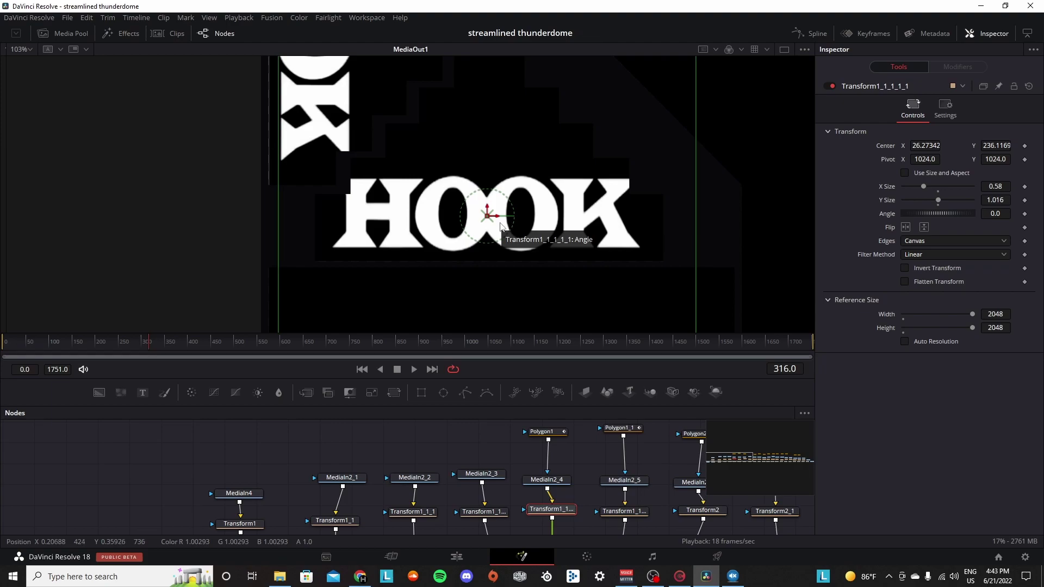
pyautogui.press('Down')
pyautogui.press('Down')
# - Inspect the repositioned stepped screen and the left edge of the vertical HOOK screen for gaps
pyautogui.scroll(4, 500, 222)
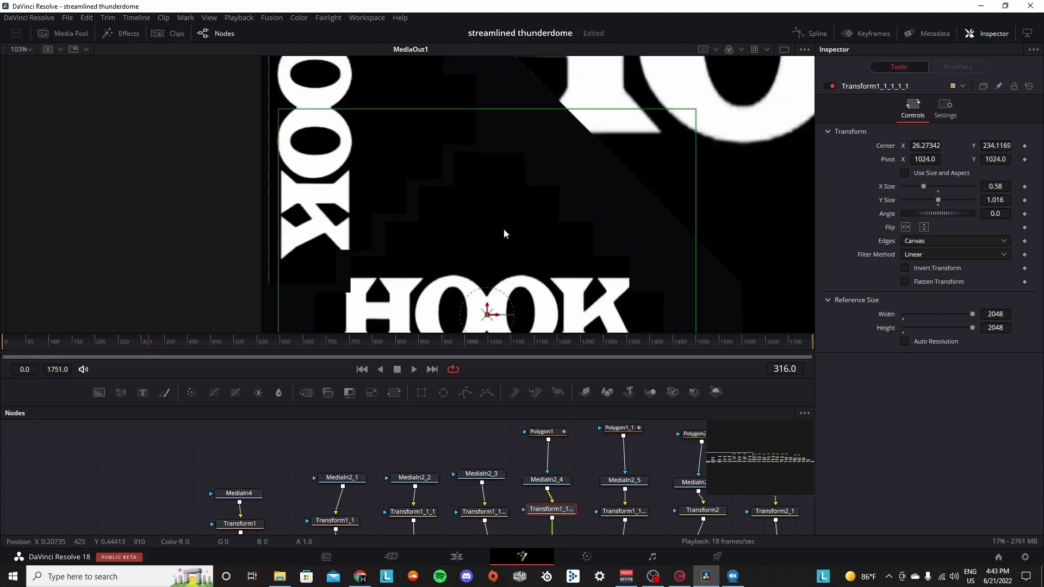
pyautogui.moveTo(504, 229); pyautogui.dragTo(608, 282)
pyautogui.scroll(-5, 592, 160)
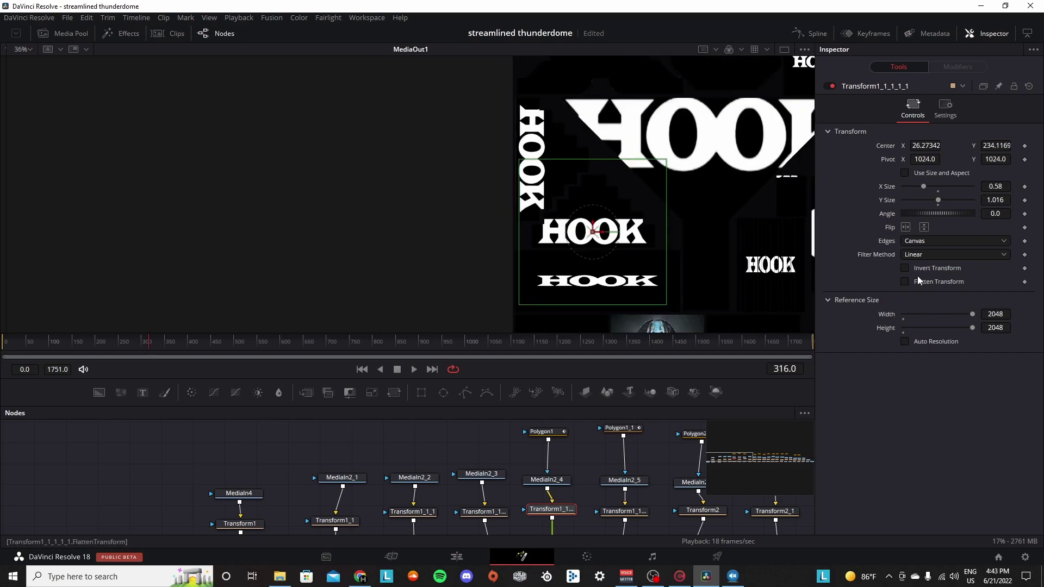
pyautogui.scroll(-2, 547, 114)
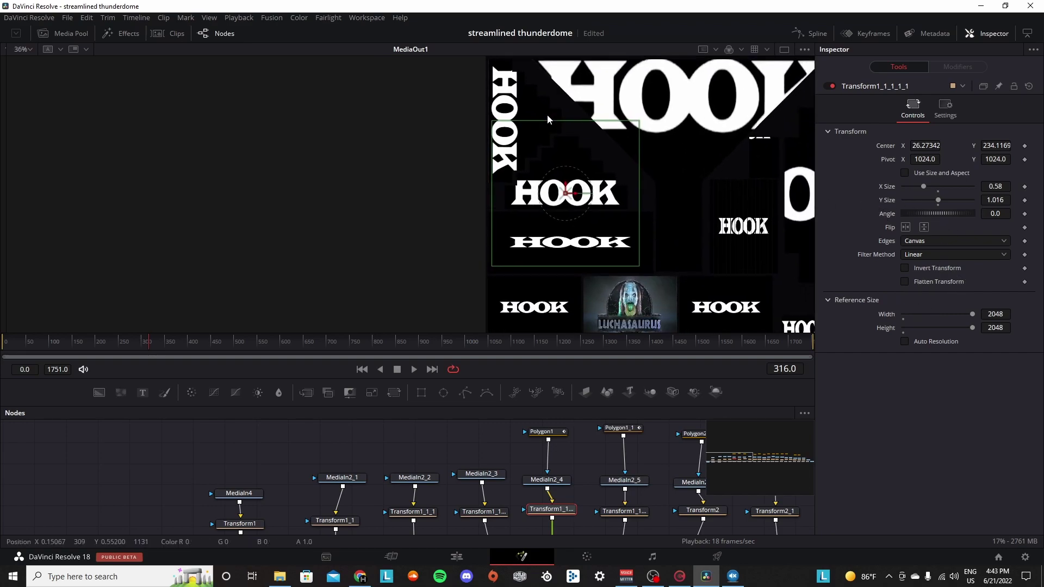
pyautogui.scroll(10, 472, 103)
pyautogui.scroll(3, 462, 119)
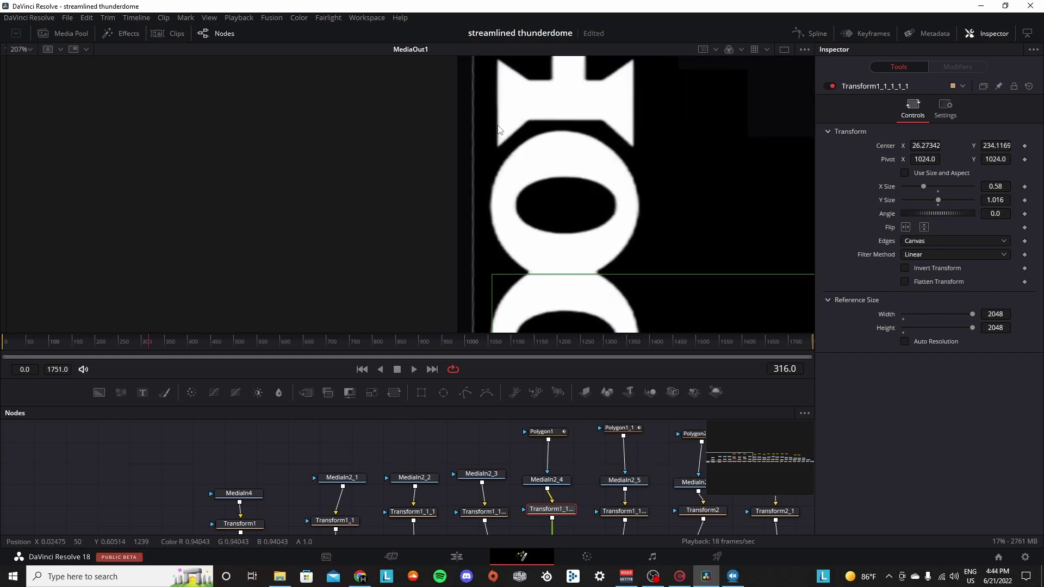
pyautogui.scroll(-4, 442, 139)
pyautogui.scroll(-2, 526, 137)
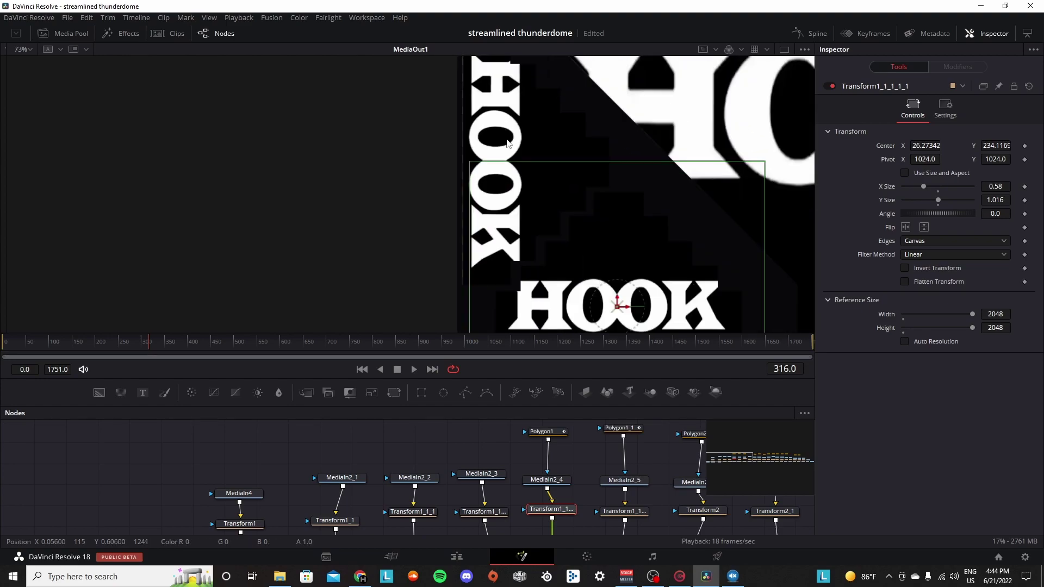
# - Nudge the transform node below MediaIn2_5 left to center X -472.023 to close the gap along the vertical screen's left edge
pyautogui.hscroll(2, 533, 501)
pyautogui.click(560, 504)
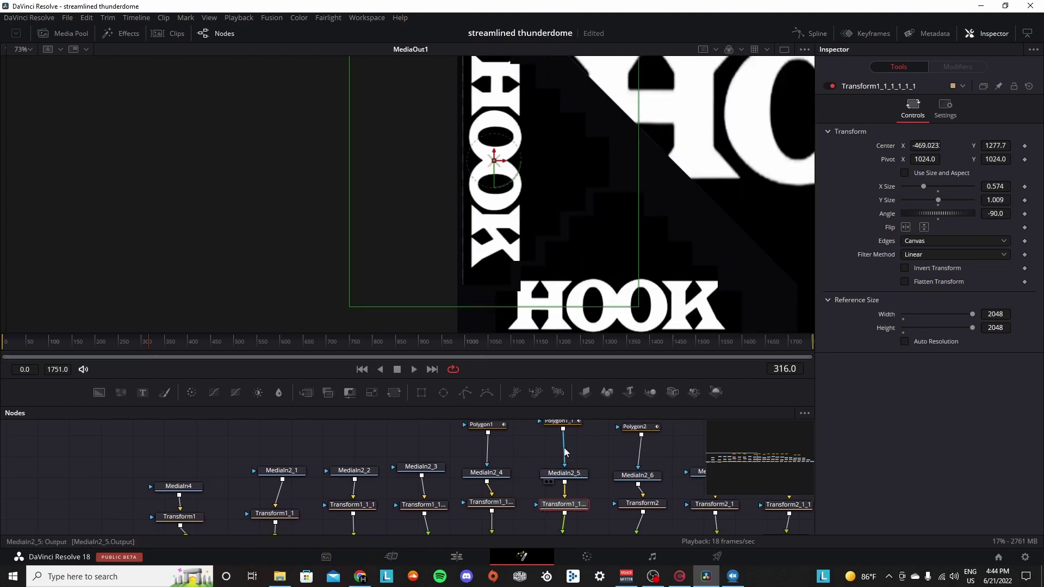
pyautogui.moveTo(579, 140); pyautogui.dragTo(567, 138)
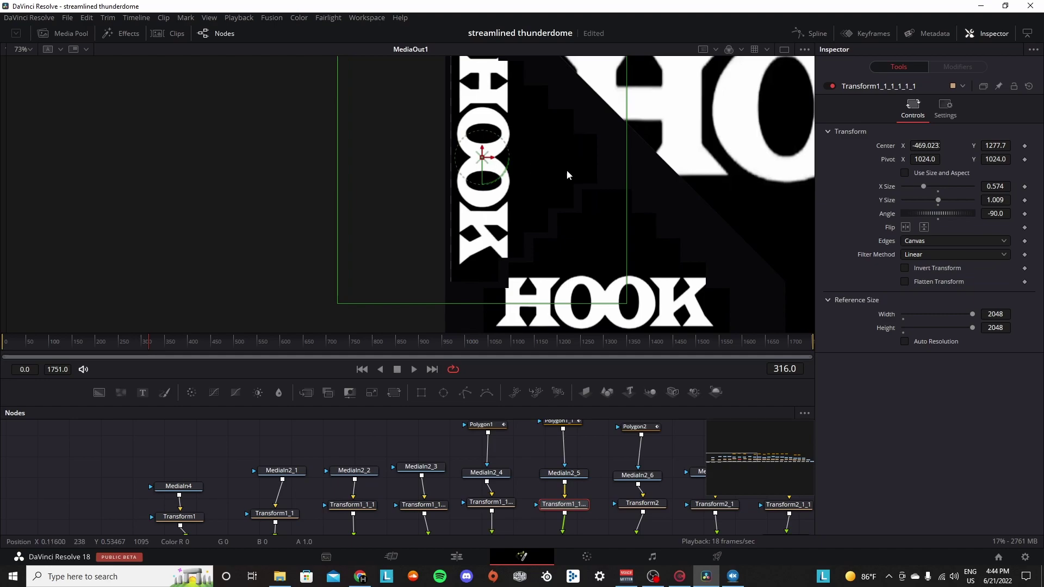
pyautogui.scroll(4, 481, 205)
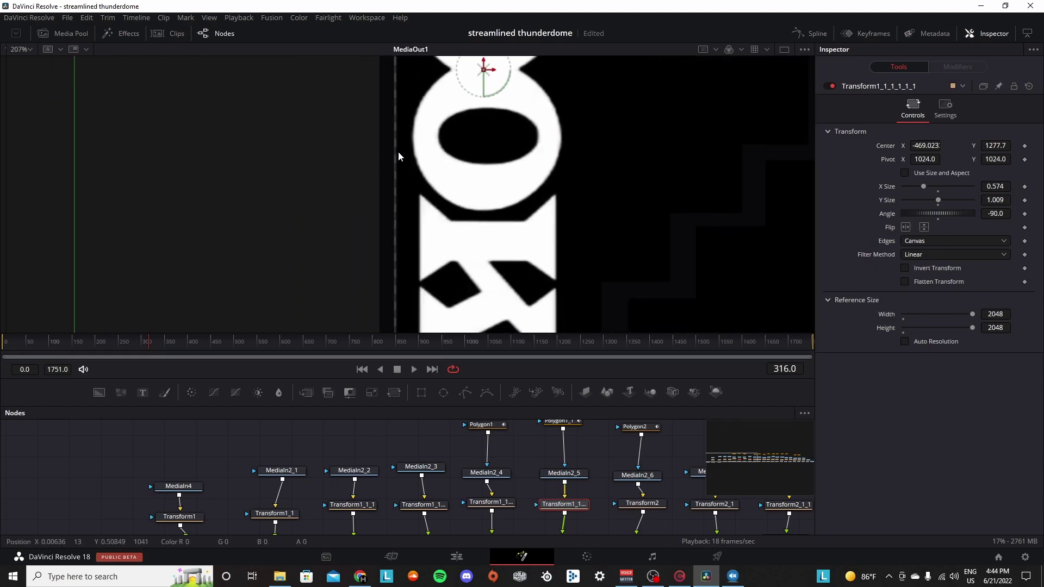
pyautogui.scroll(-1, 399, 152)
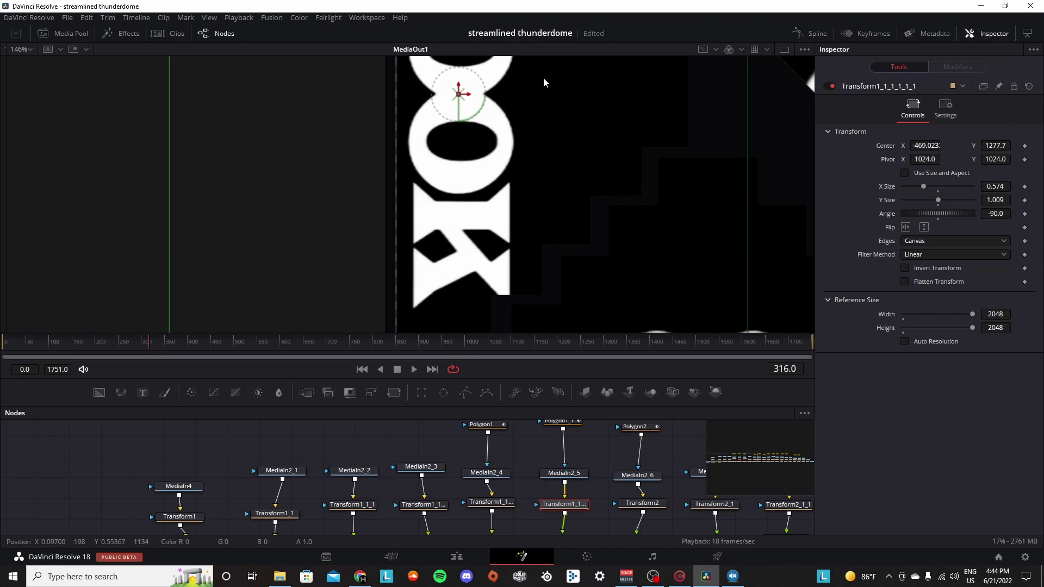
pyautogui.press('Left')
pyautogui.press('Left')
pyautogui.press('Left')
pyautogui.press('Left')
pyautogui.press('Left')
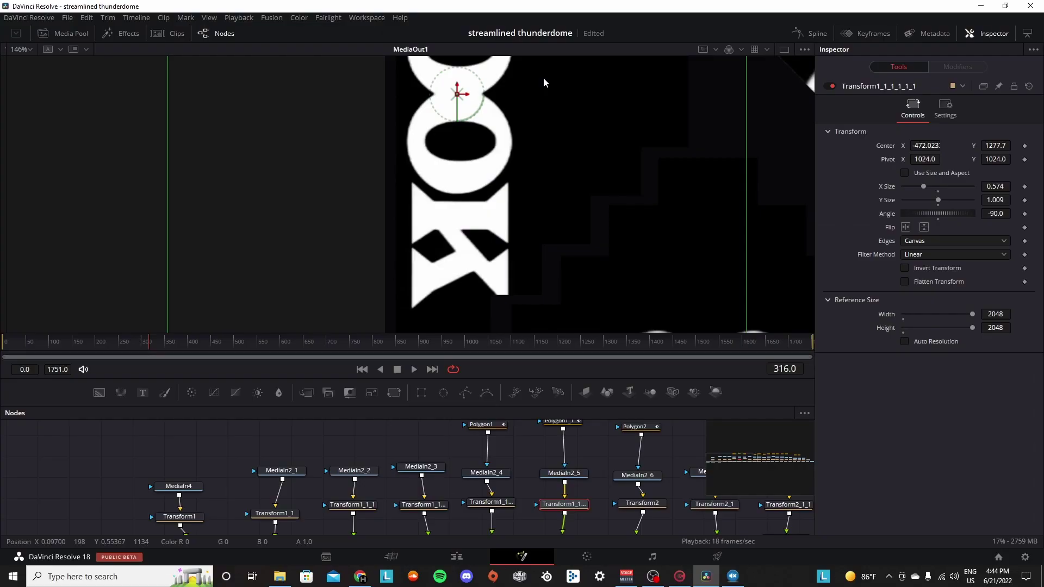
# - Check the upper part of the vertical screen, the full stage layout and the chain of merge nodes
pyautogui.moveTo(702, 184); pyautogui.dragTo(617, 331)
pyautogui.moveTo(592, 211); pyautogui.dragTo(663, 262)
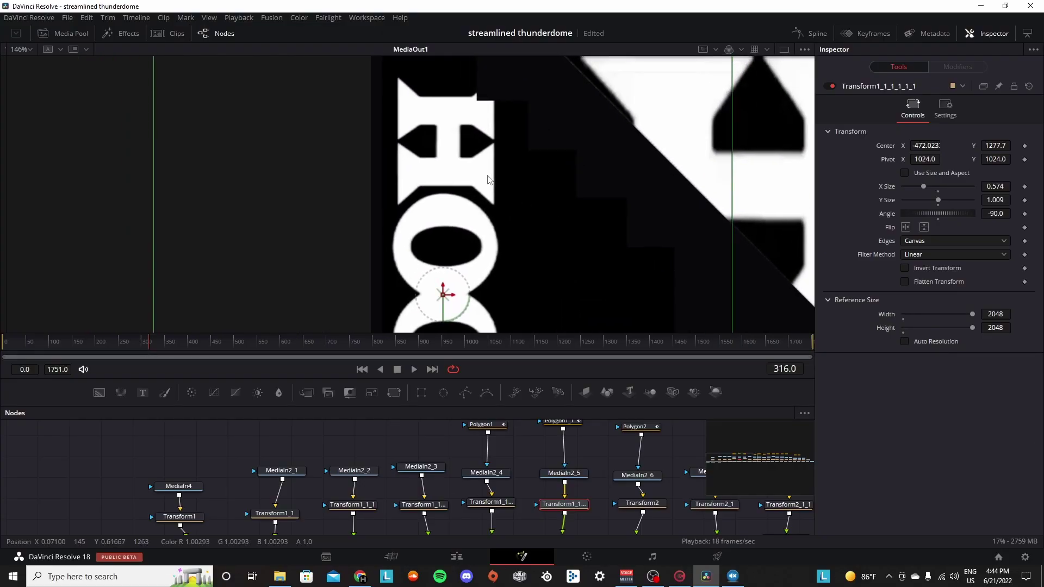
pyautogui.moveTo(488, 146); pyautogui.dragTo(474, 311)
pyautogui.hscroll(2, 506, 243)
pyautogui.scroll(-2, 593, 228)
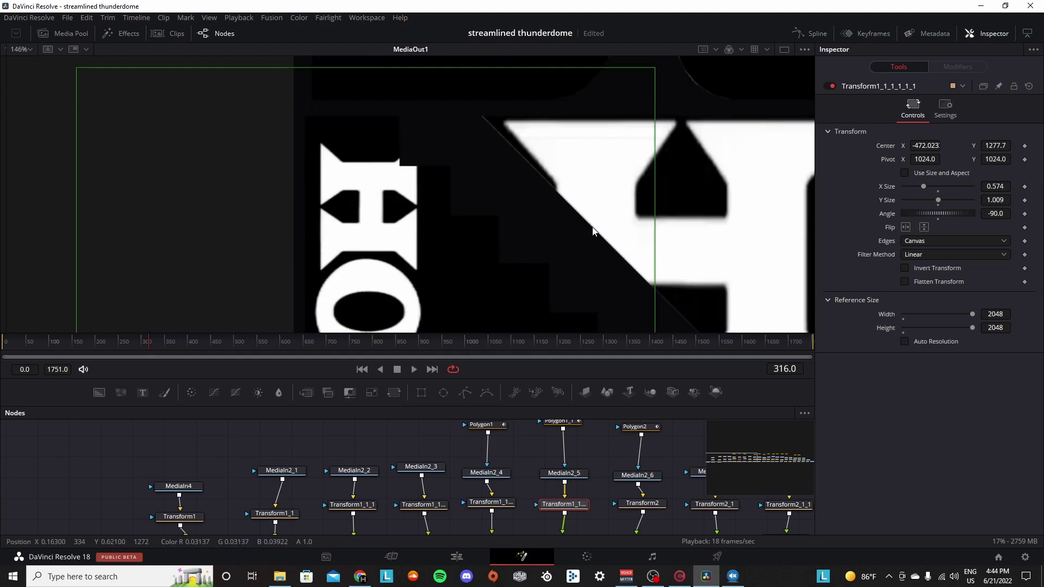
pyautogui.scroll(-8, 690, 244)
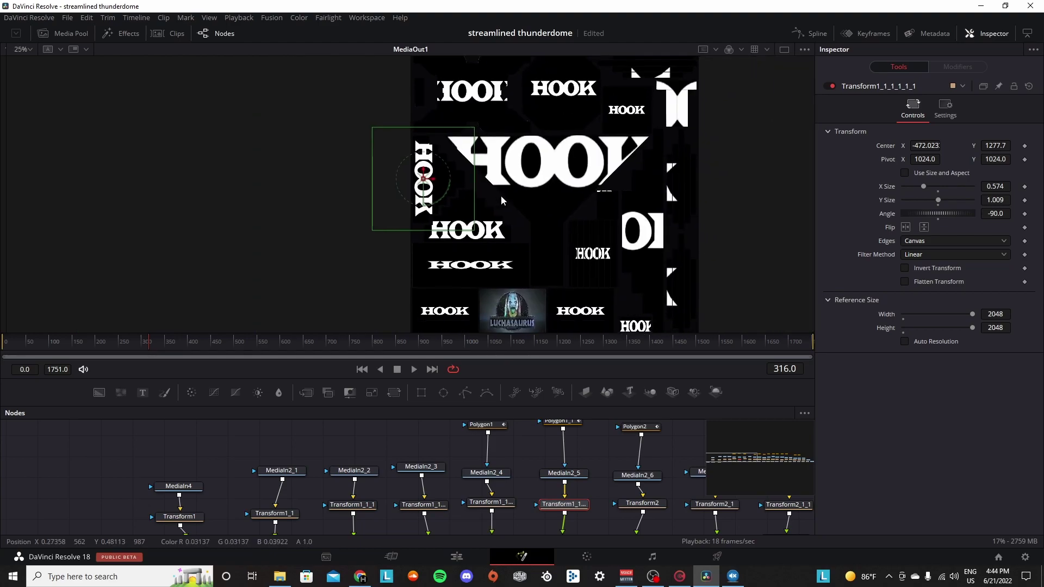
pyautogui.moveTo(578, 180); pyautogui.dragTo(532, 152)
pyautogui.scroll(-3, 506, 468)
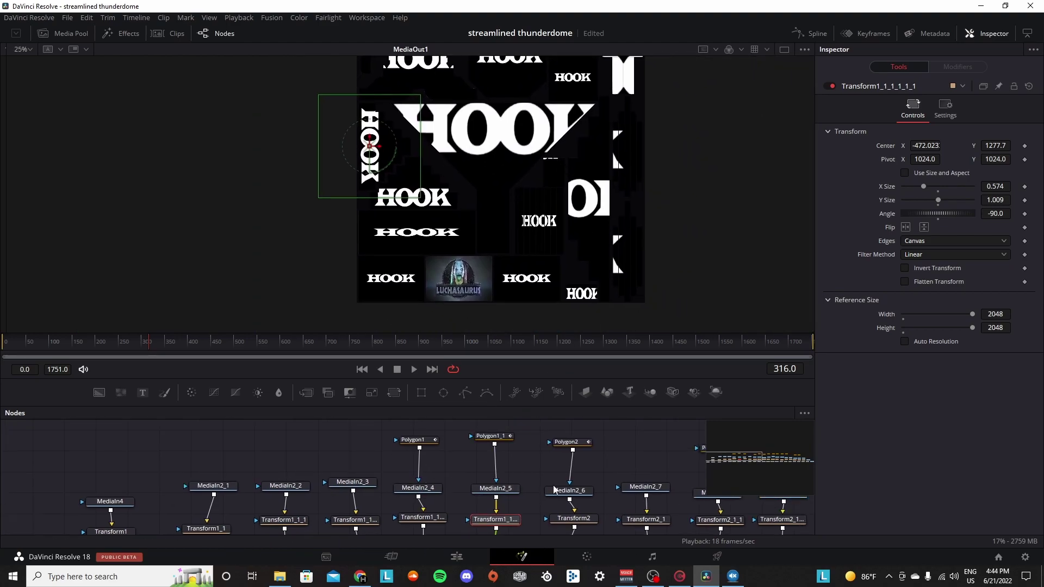
pyautogui.moveTo(536, 516); pyautogui.dragTo(583, 478)
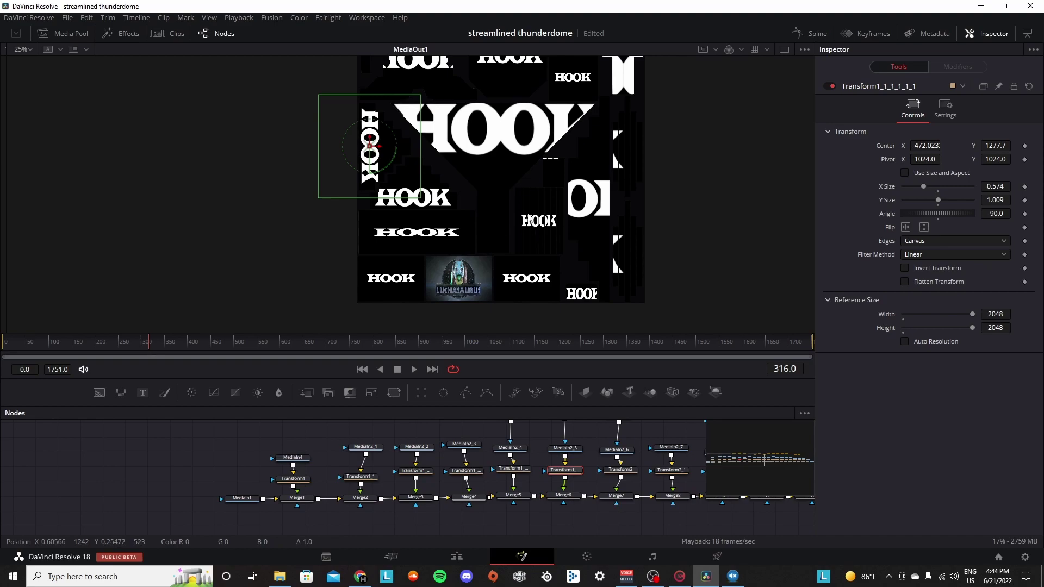
pyautogui.moveTo(520, 194); pyautogui.dragTo(514, 233)
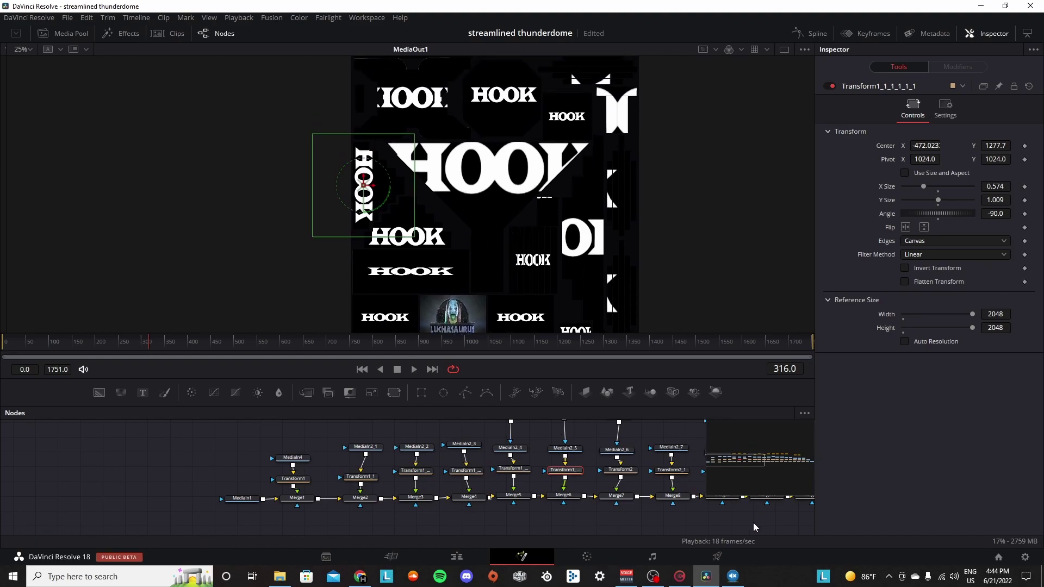
# - On the Edit page, extend the Stage_ThunderDomeNXT_Template transperant.png clip so the timeline runs 00:02:32:02
pyautogui.click(716, 557)
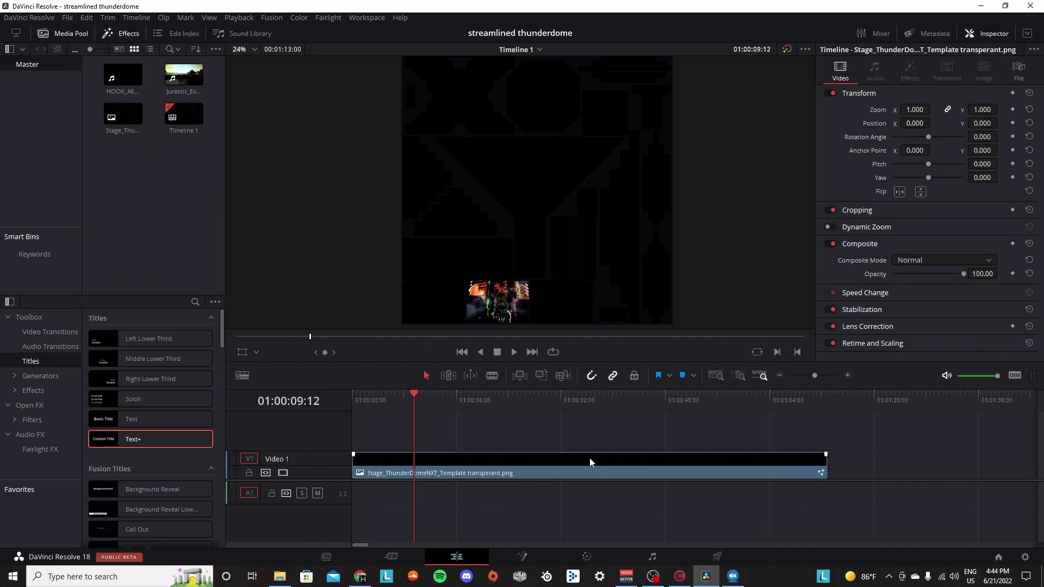
pyautogui.moveTo(447, 397); pyautogui.dragTo(827, 397)
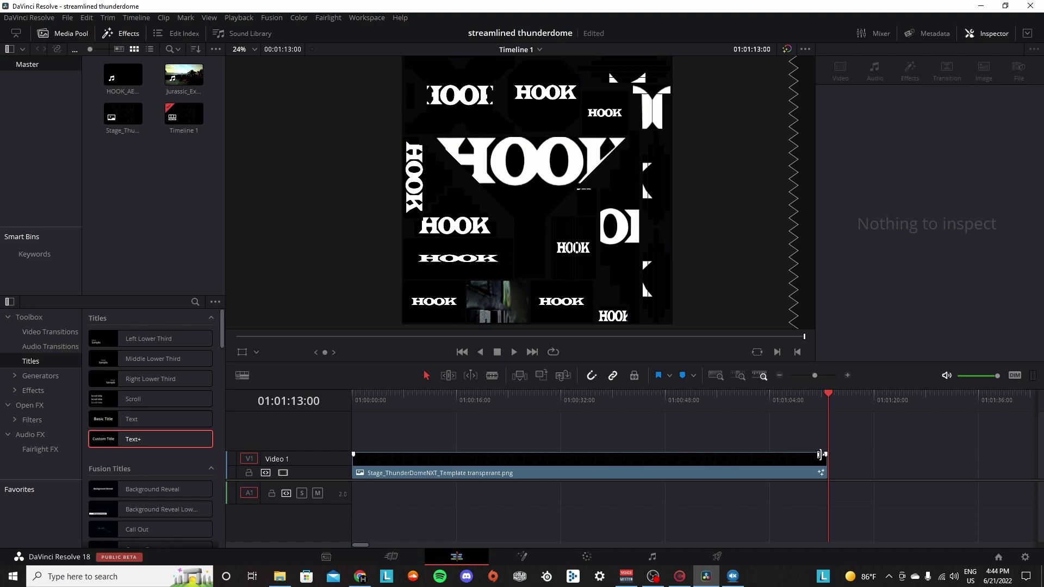
pyautogui.moveTo(826, 461); pyautogui.dragTo(1002, 461)
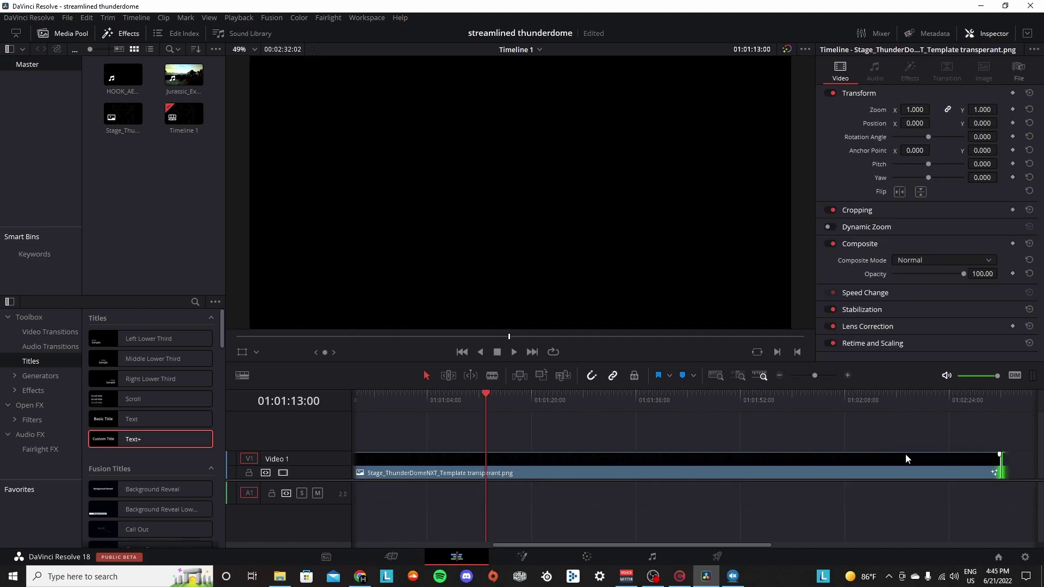
# - Preview the extended template clip at 01:02:24:02 and inspect the lower row of stage screens up close
pyautogui.click(757, 399)
pyautogui.moveTo(787, 400); pyautogui.dragTo(950, 402)
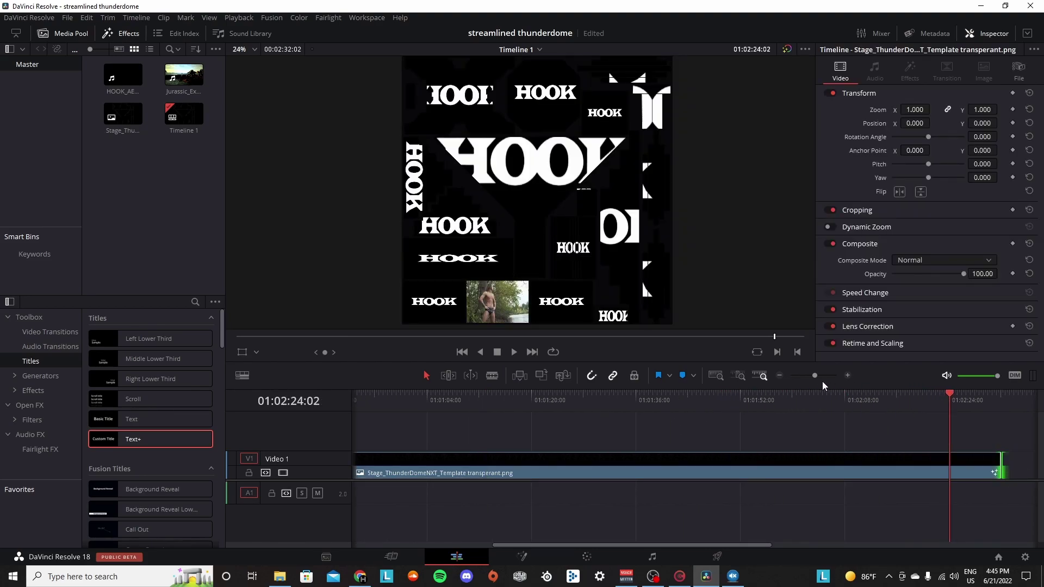
pyautogui.click(779, 376)
pyautogui.scroll(6, 473, 281)
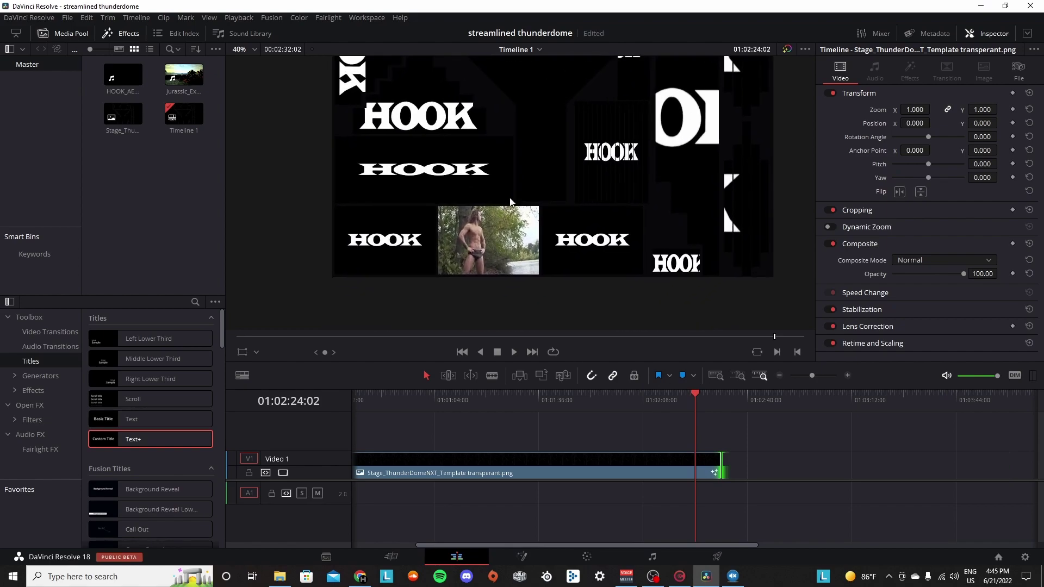
pyautogui.scroll(1, 595, 170)
pyautogui.moveTo(664, 167); pyautogui.dragTo(619, 194)
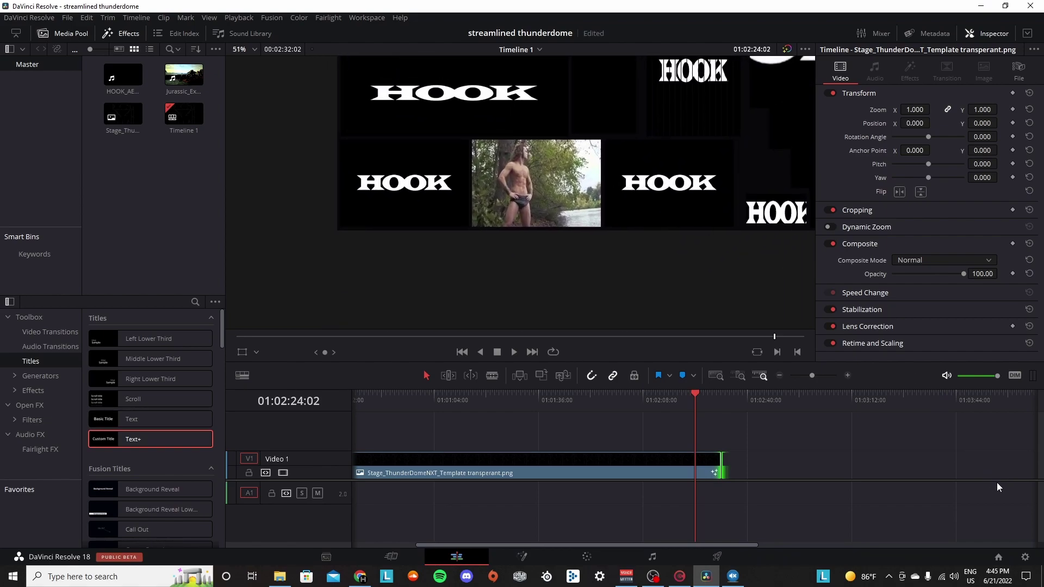
# - Save the streamlined thunderdome project and open the moxley titantron project for comparison
pyautogui.hotkey('ctrl', 's')
pyautogui.moveTo(814, 155); pyautogui.dragTo(771, 256)
pyautogui.click(999, 557)
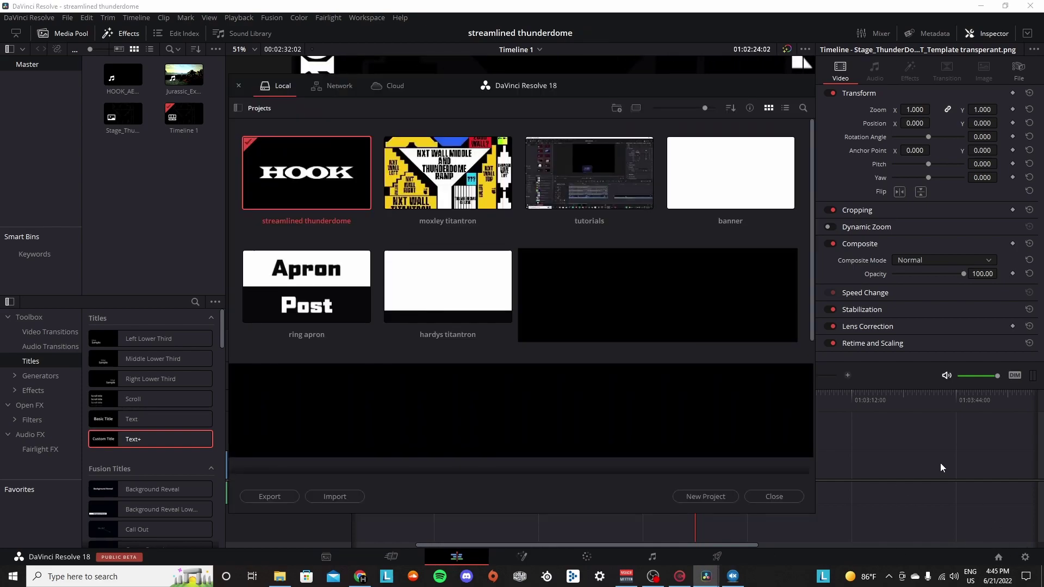
pyautogui.doubleClick(447, 173)
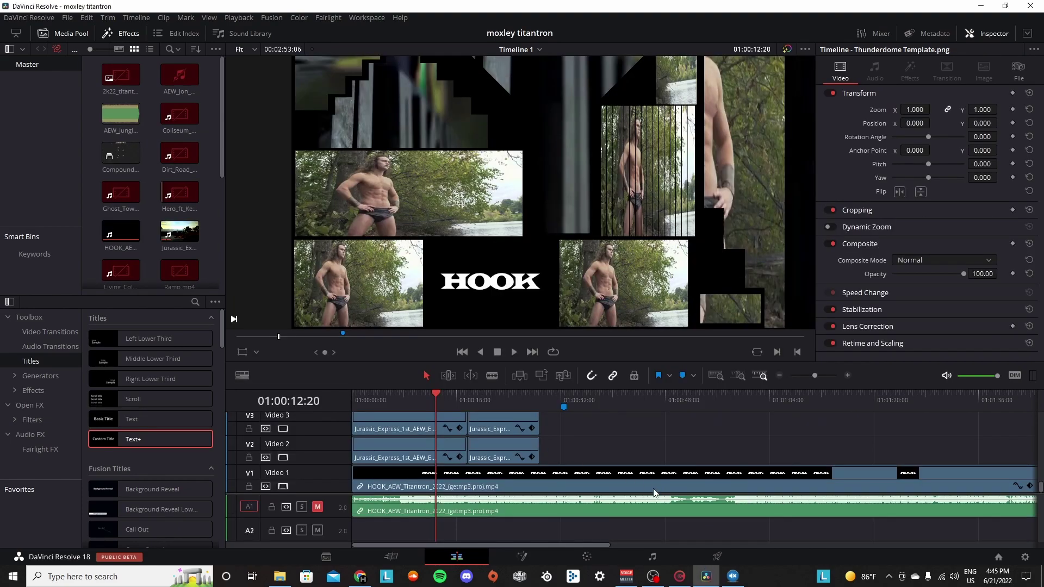
# - Move the second Jurassic Express clip on Video 20 earlier so it directly follows the first clip
pyautogui.scroll(5, 628, 475)
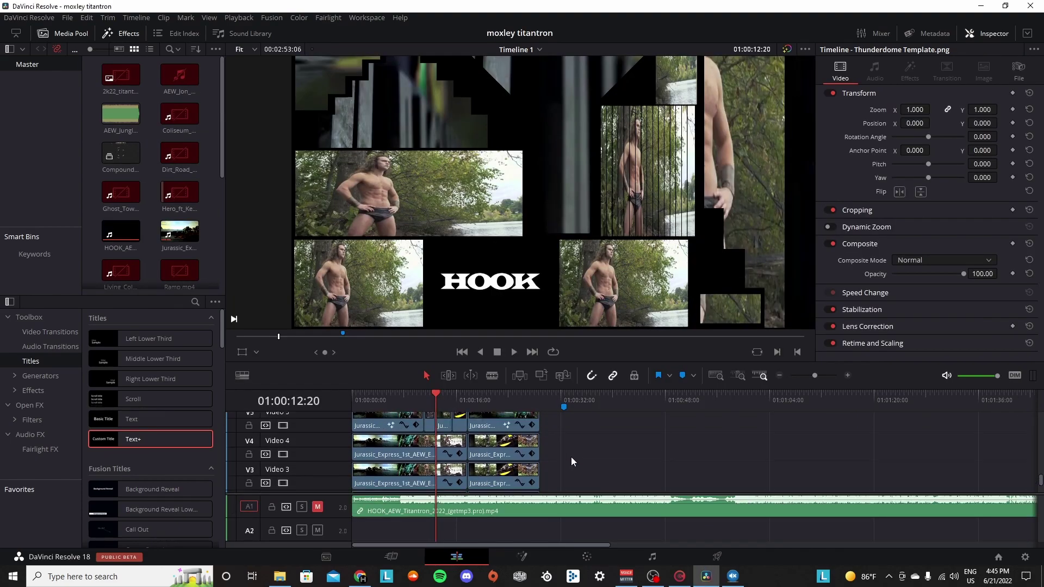
pyautogui.scroll(5, 571, 458)
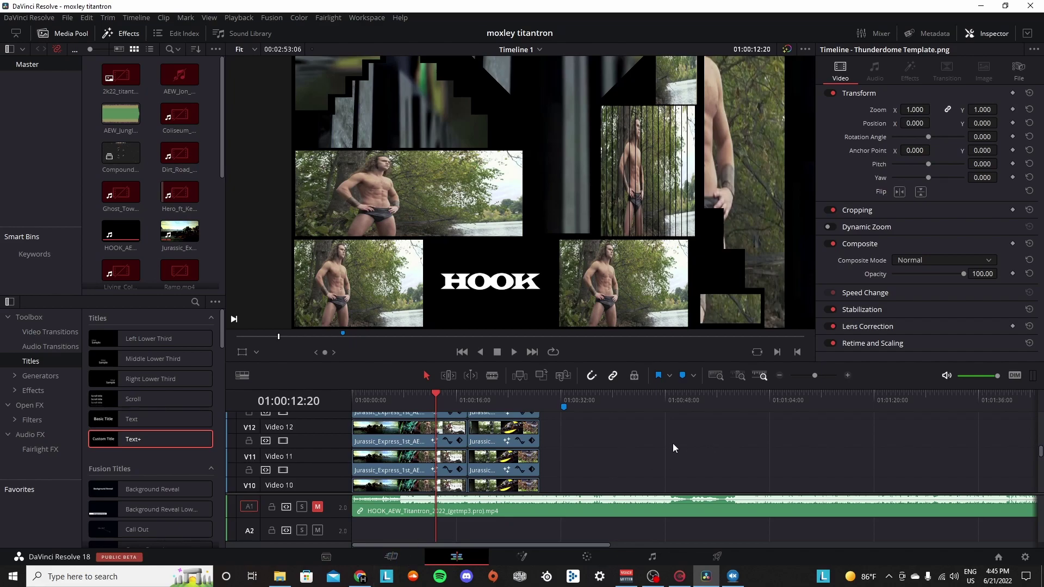
pyautogui.scroll(10, 673, 443)
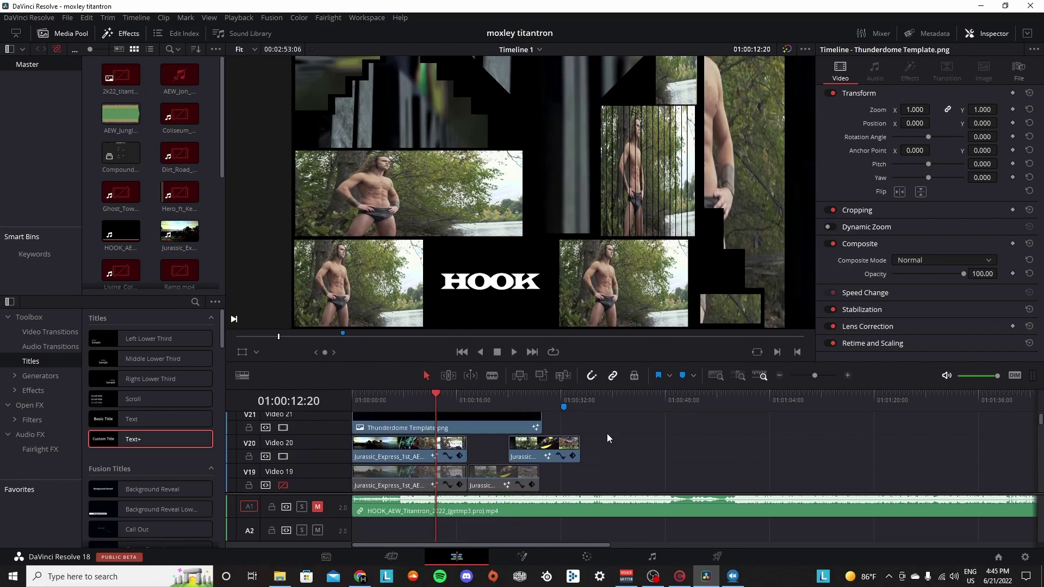
pyautogui.scroll(1, 607, 435)
pyautogui.click(501, 438)
pyautogui.moveTo(536, 463); pyautogui.dragTo(495, 463)
pyautogui.scroll(-1, 513, 222)
pyautogui.scroll(-1, 512, 222)
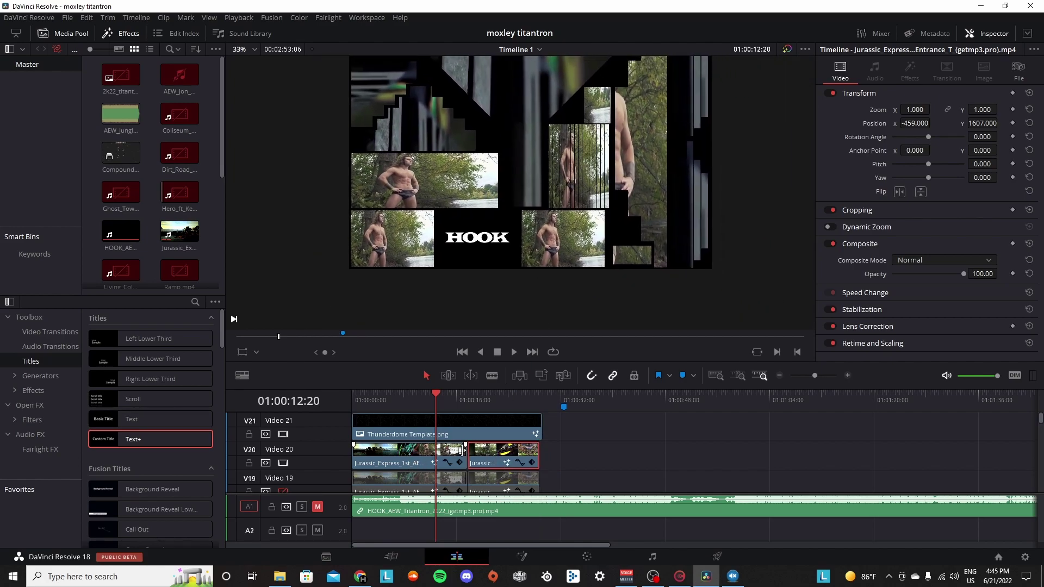
pyautogui.moveTo(582, 450); pyautogui.dragTo(439, 466)
pyautogui.moveTo(501, 459)
pyautogui.mouseDown()
pyautogui.moveTo(574, 458)
pyautogui.moveTo(494, 461)
pyautogui.mouseUp()
# - Examine the older project's stage layout at 01:00:21:10 and its stack of video tracks down to Video 1
pyautogui.click(546, 406)
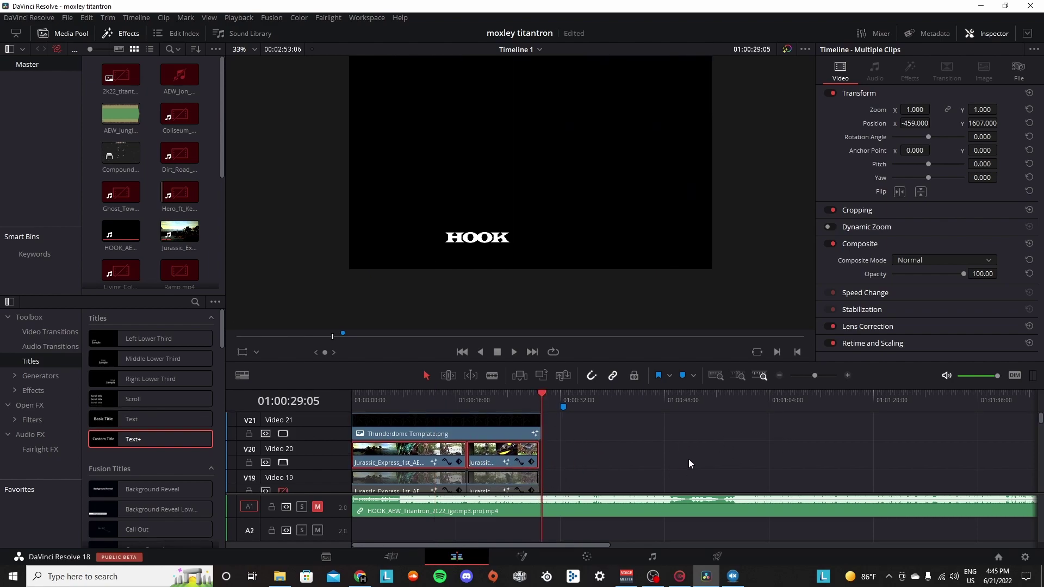
pyautogui.click(716, 556)
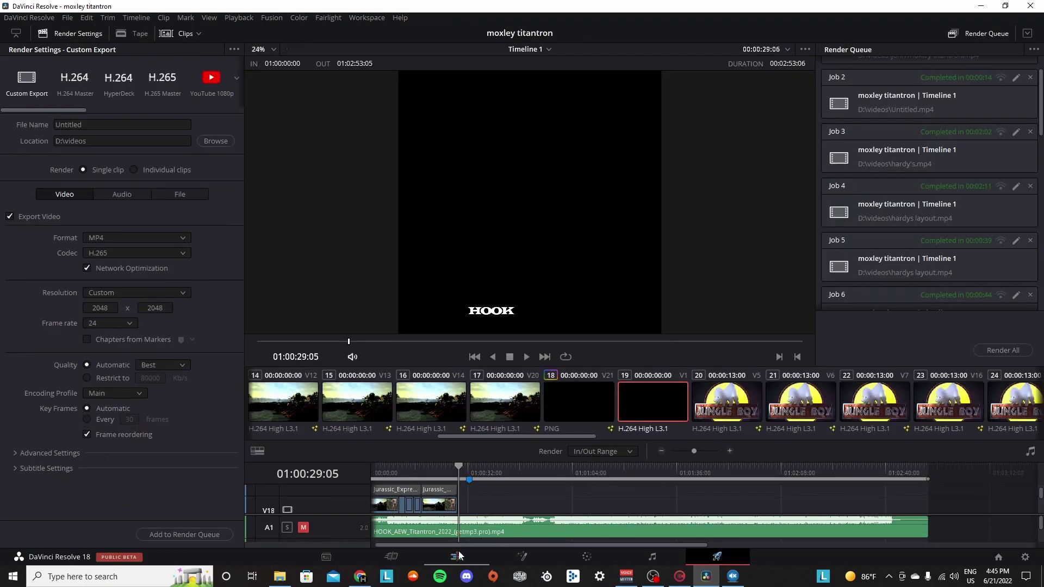
pyautogui.click(456, 556)
pyautogui.click(471, 394)
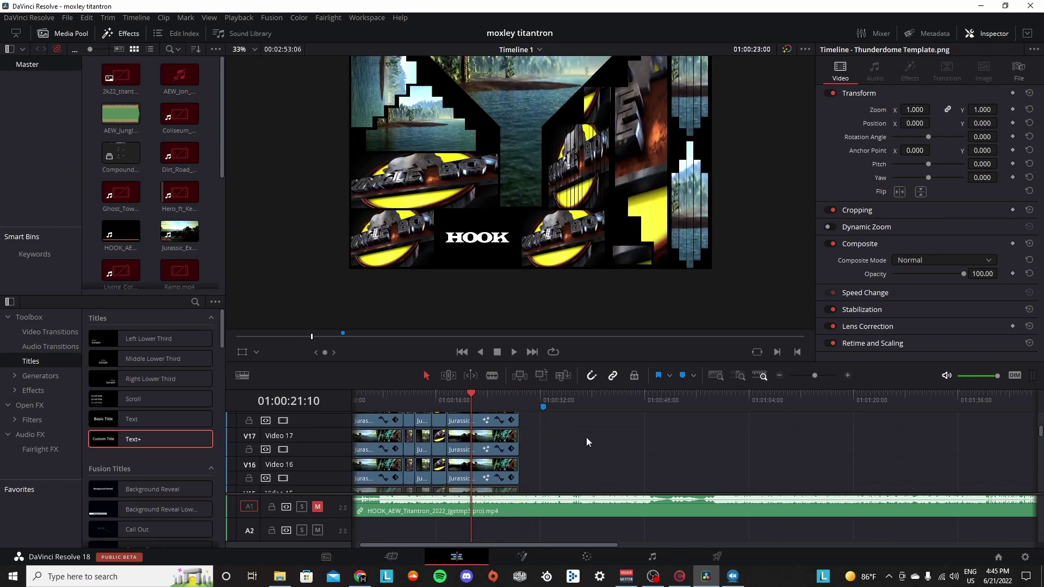
pyautogui.scroll(-10, 503, 459)
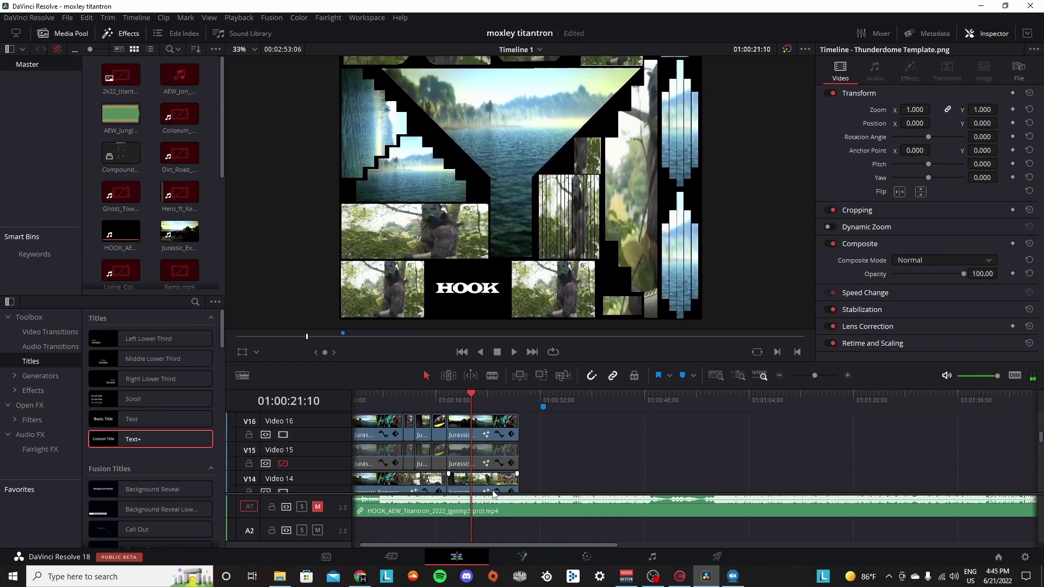
pyautogui.scroll(-5, 495, 468)
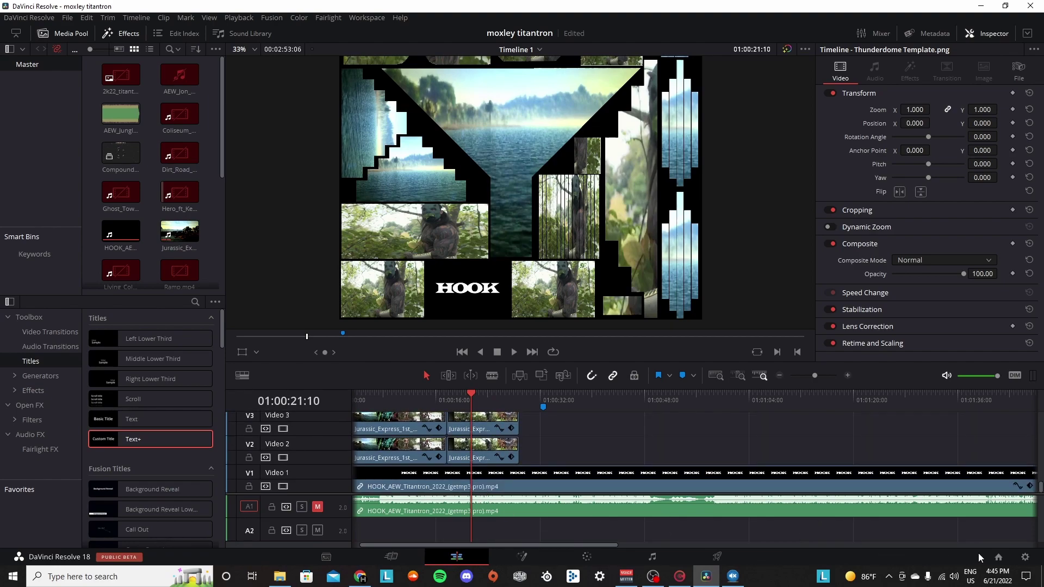
# - Reopen the streamlined thunderdome project and review its single-clip stage layout at 01:00:38:20
pyautogui.click(998, 557)
pyautogui.doubleClick(306, 172)
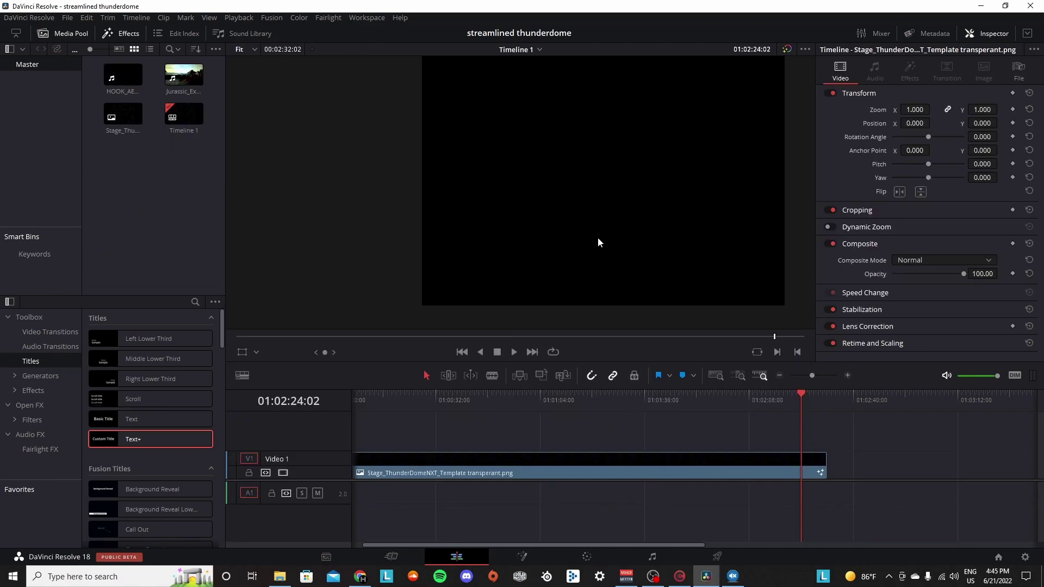
pyautogui.moveTo(477, 397); pyautogui.dragTo(458, 397)
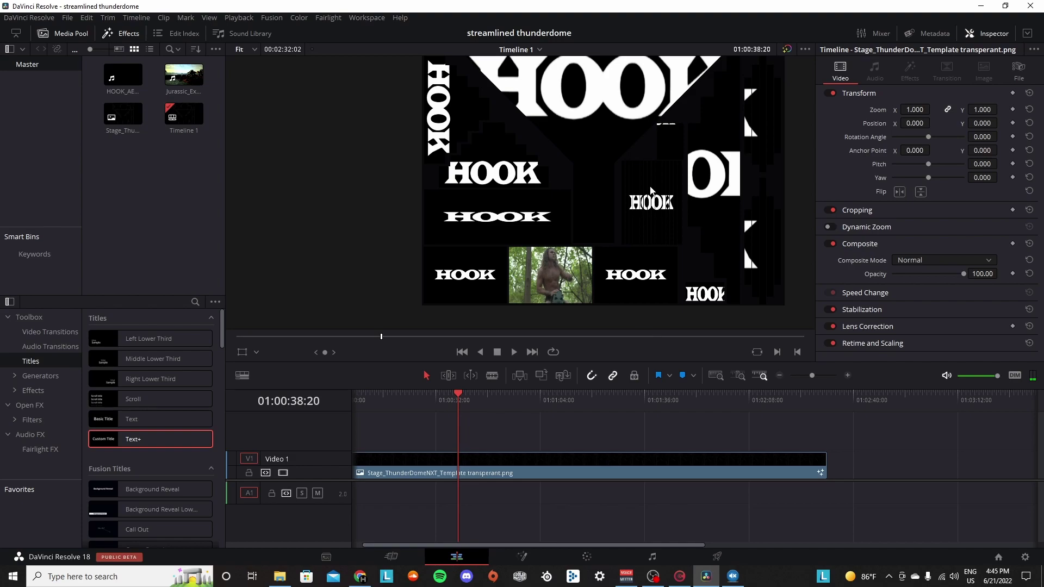
pyautogui.moveTo(651, 189); pyautogui.dragTo(618, 217)
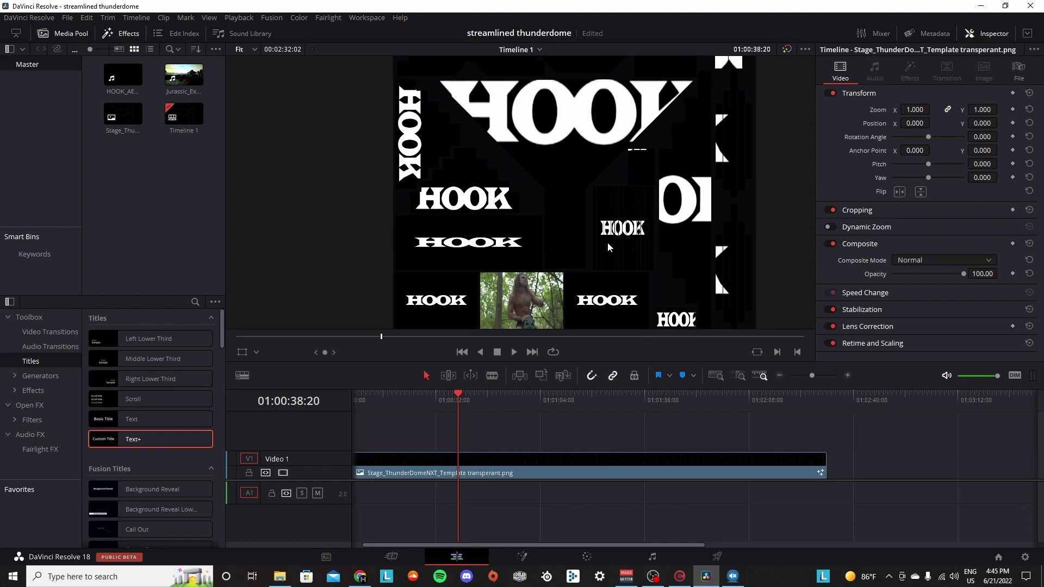
pyautogui.moveTo(673, 238); pyautogui.dragTo(657, 276)
pyautogui.scroll(2, 648, 244)
pyautogui.scroll(-4, 656, 276)
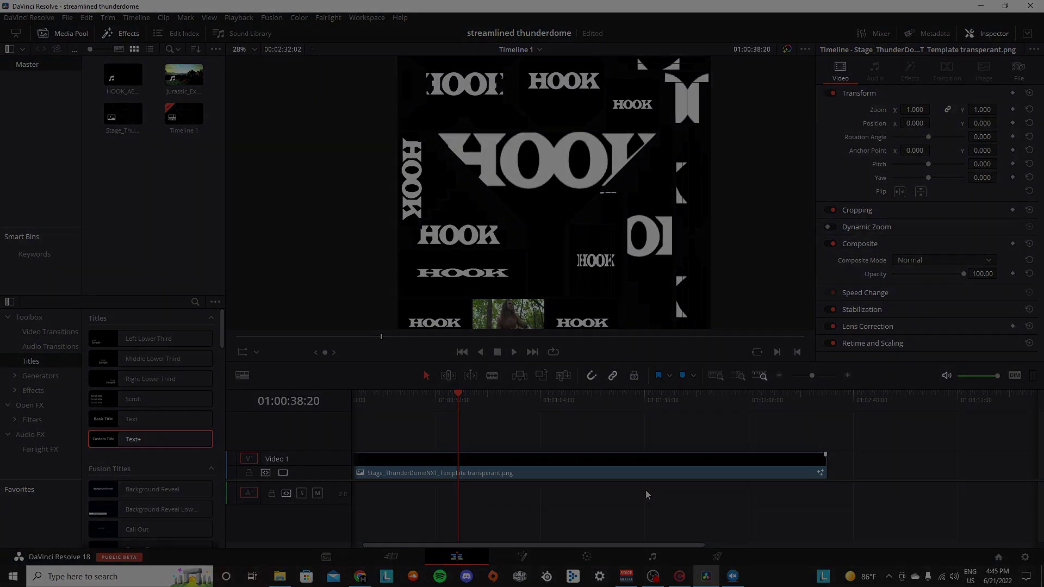